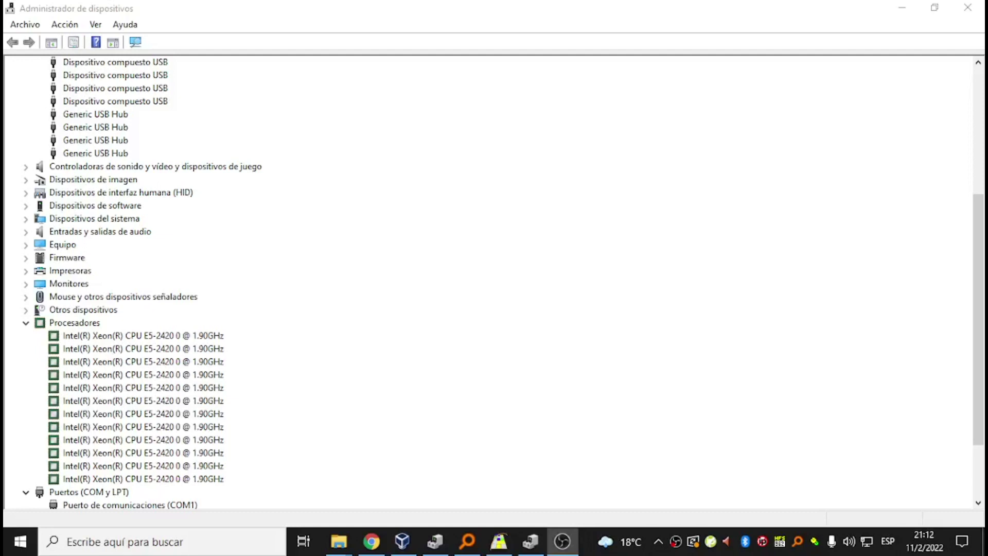
# Launch N1MM Logger+ from the Windows search.
pyautogui.click(225, 544)
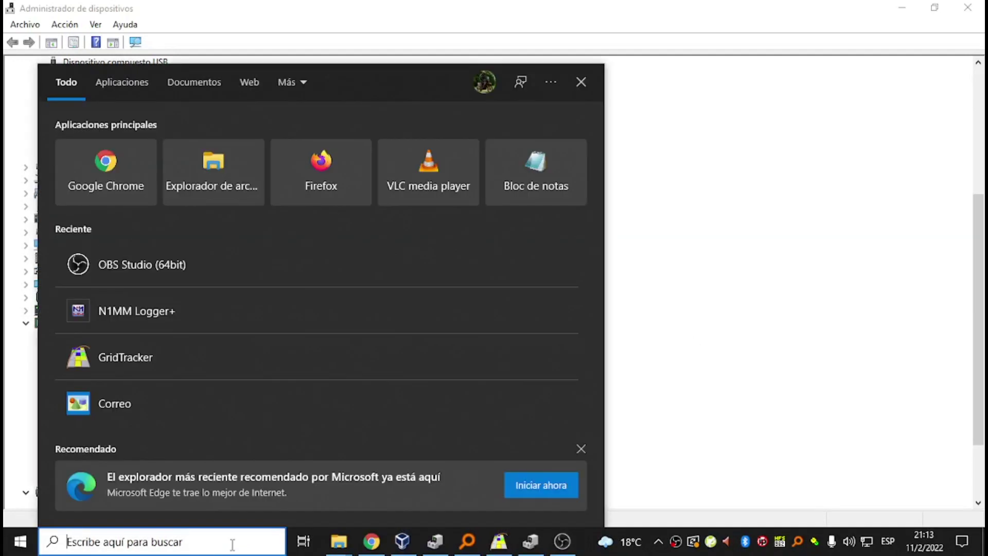
pyautogui.click(245, 295)
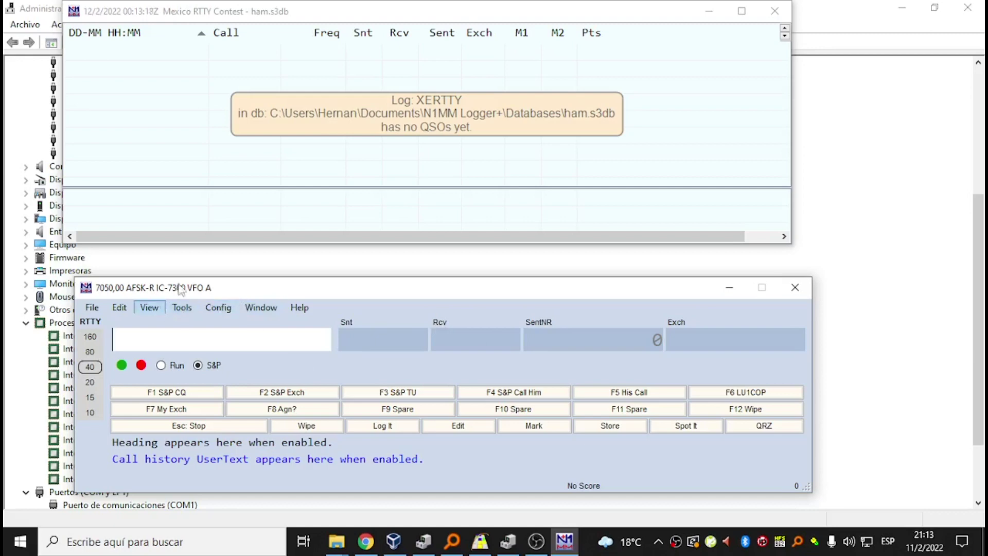
# Switch to Device Manager, inspect the COM1 port properties and the Silicon Labs COM6 and COM14 port entries, and close it.
pyautogui.click(253, 272)
pyautogui.scroll(-3, 221, 318)
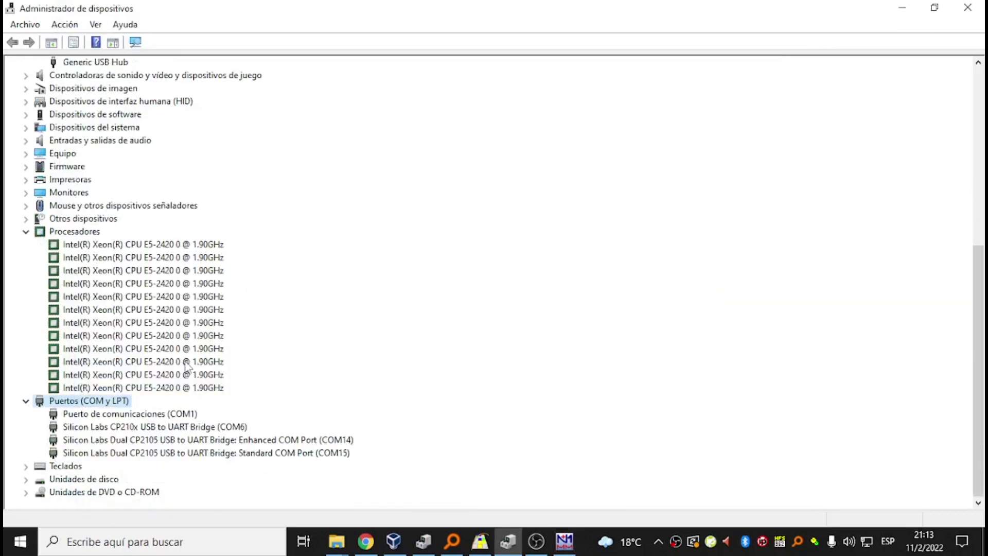
pyautogui.doubleClick(140, 417)
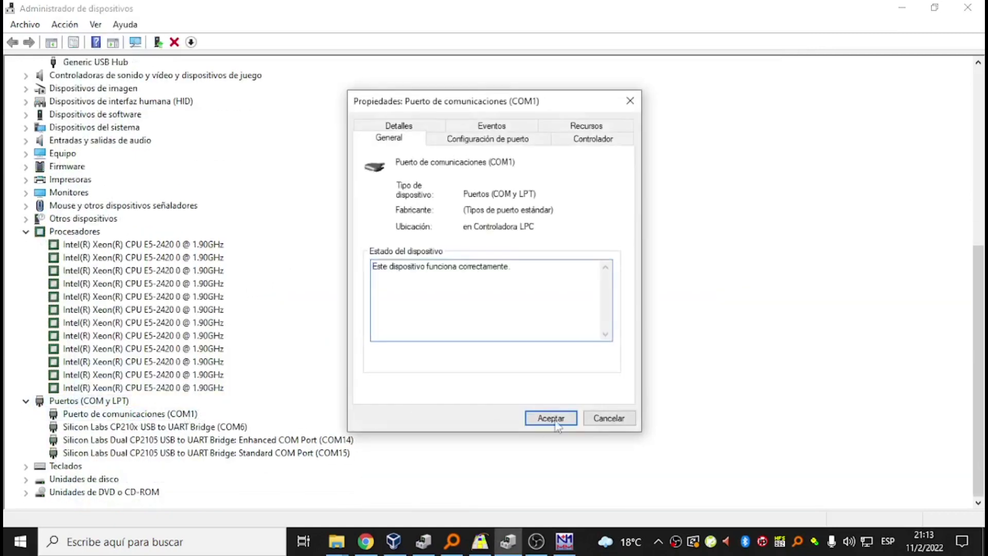
pyautogui.click(552, 418)
pyautogui.click(216, 428)
pyautogui.click(332, 441)
pyautogui.click(237, 428)
pyautogui.click(297, 441)
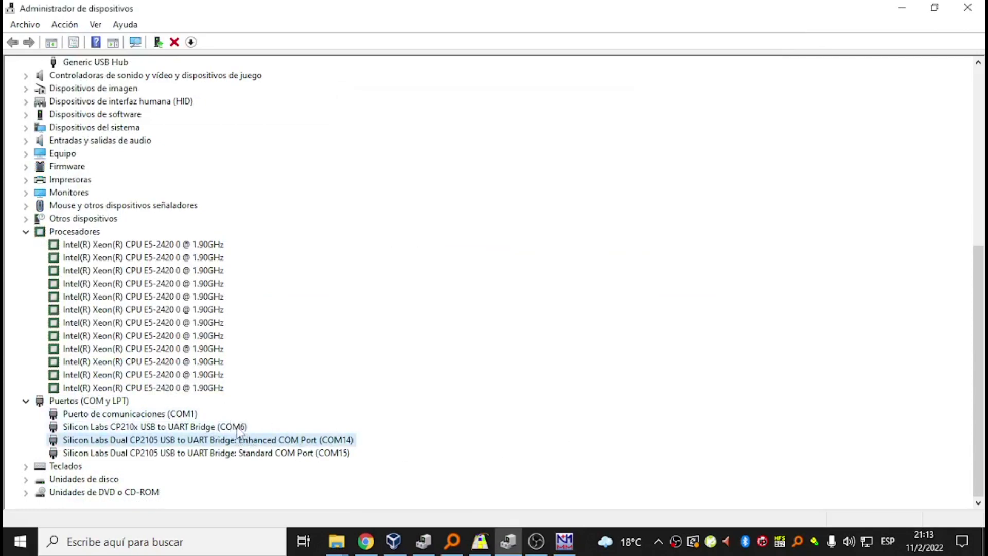
pyautogui.click(238, 427)
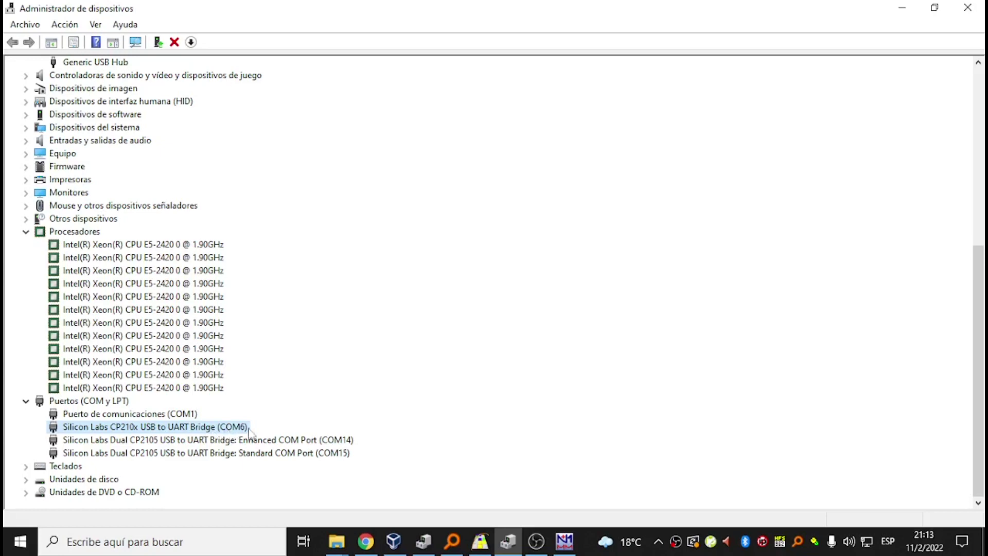
pyautogui.click(331, 441)
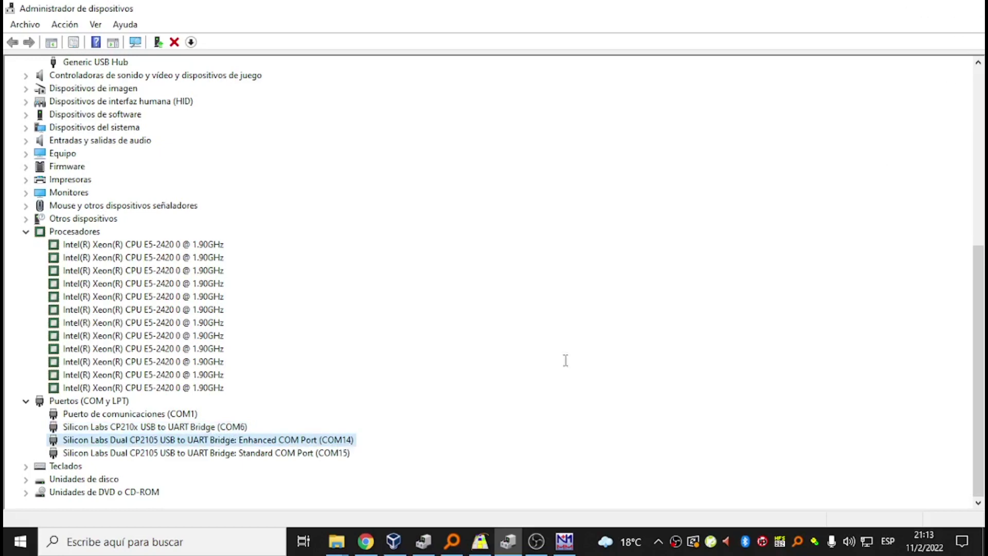
pyautogui.click(971, 14)
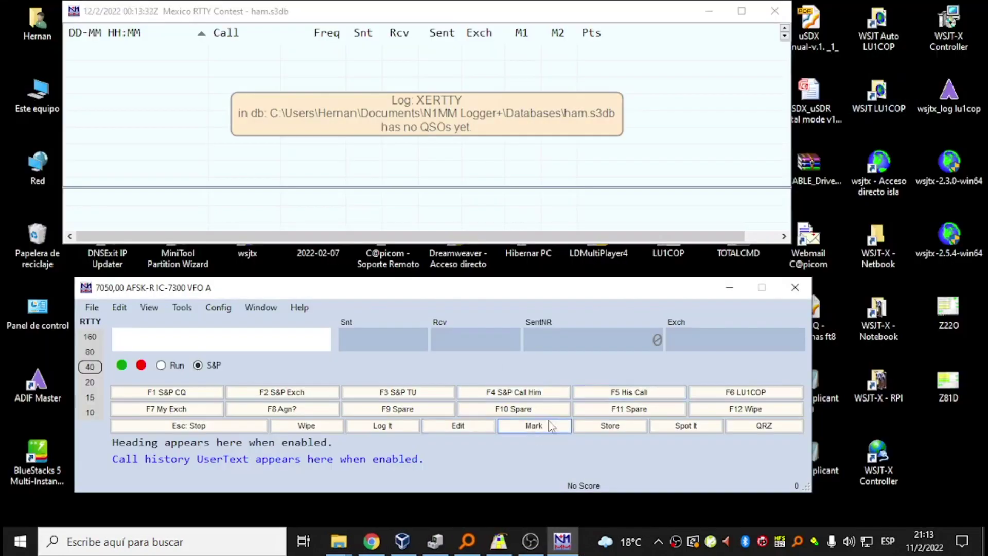
pyautogui.click(93, 308)
pyautogui.press('Escape')
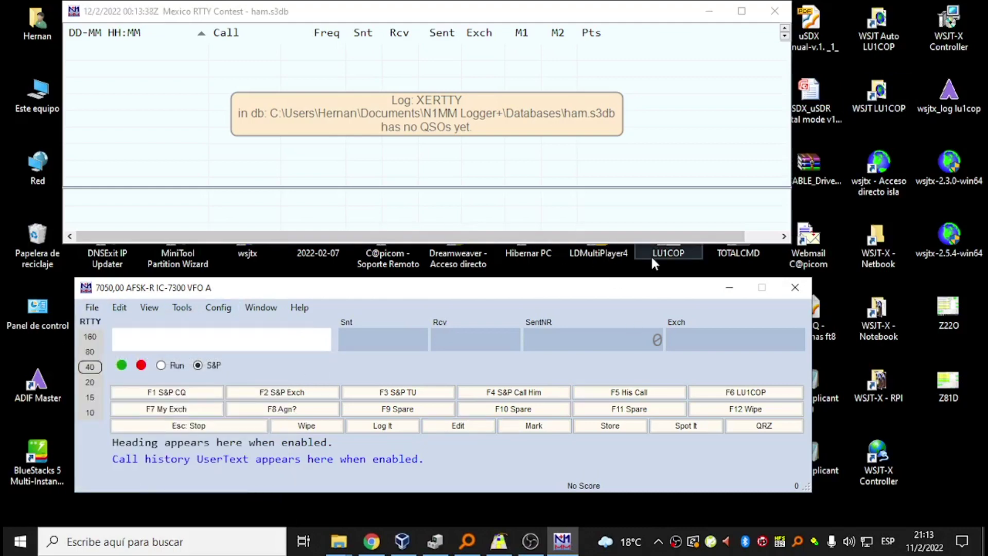
pyautogui.click(149, 307)
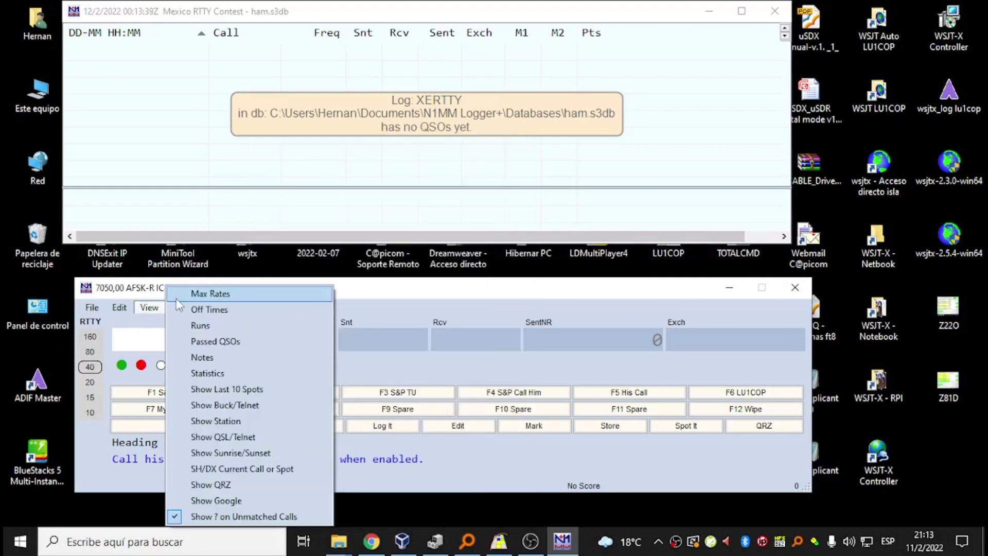
pyautogui.click(407, 296)
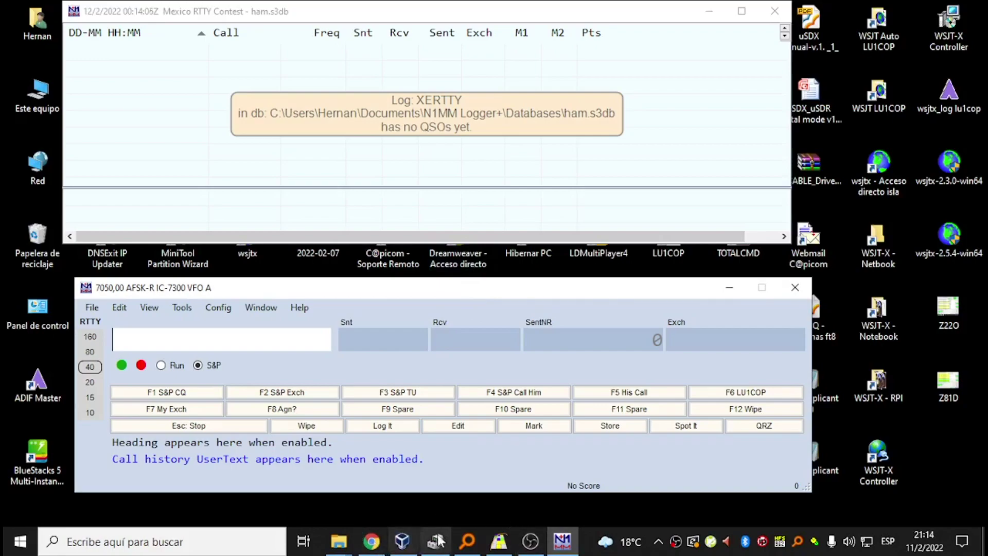
# Switch to Everything, search for "mtty" and locate the MMTTY folder in C:\Ham.
pyautogui.click(466, 545)
pyautogui.click(141, 40)
pyautogui.write('m')
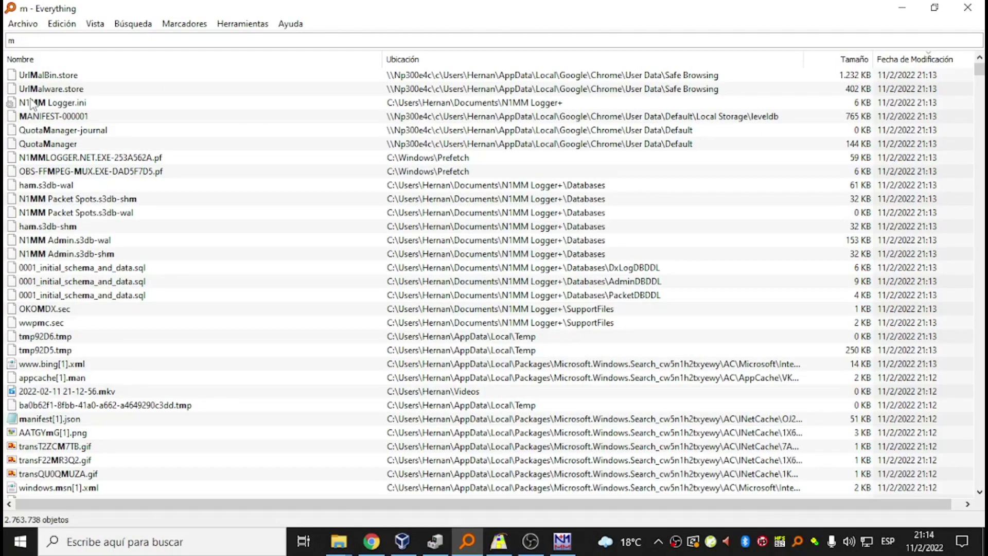
pyautogui.write('tty')
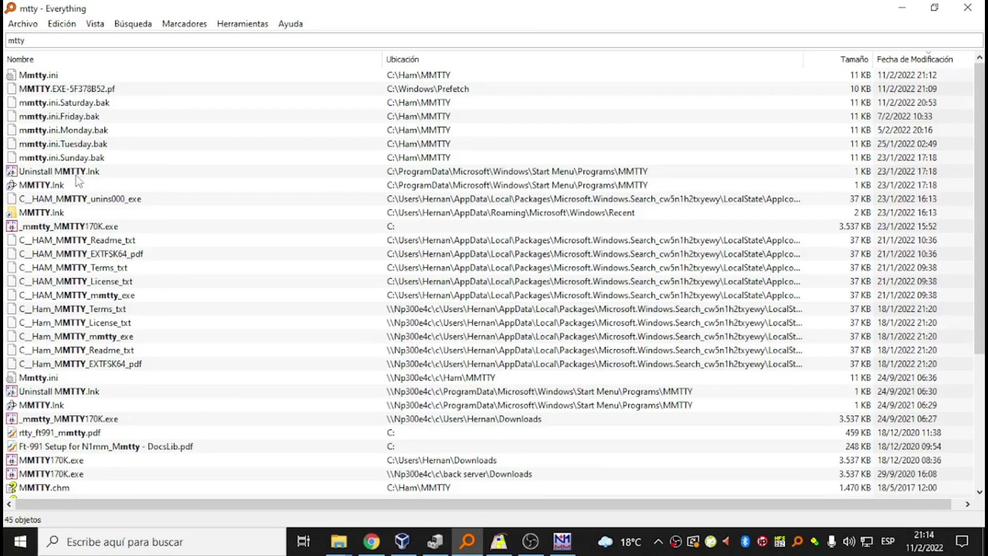
pyautogui.scroll(-5, 31, 437)
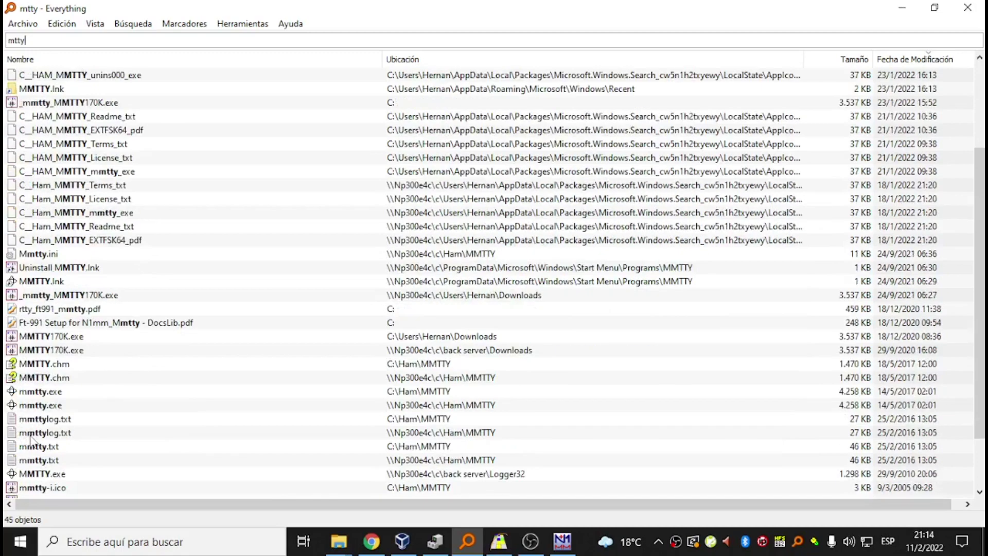
pyautogui.click(45, 447)
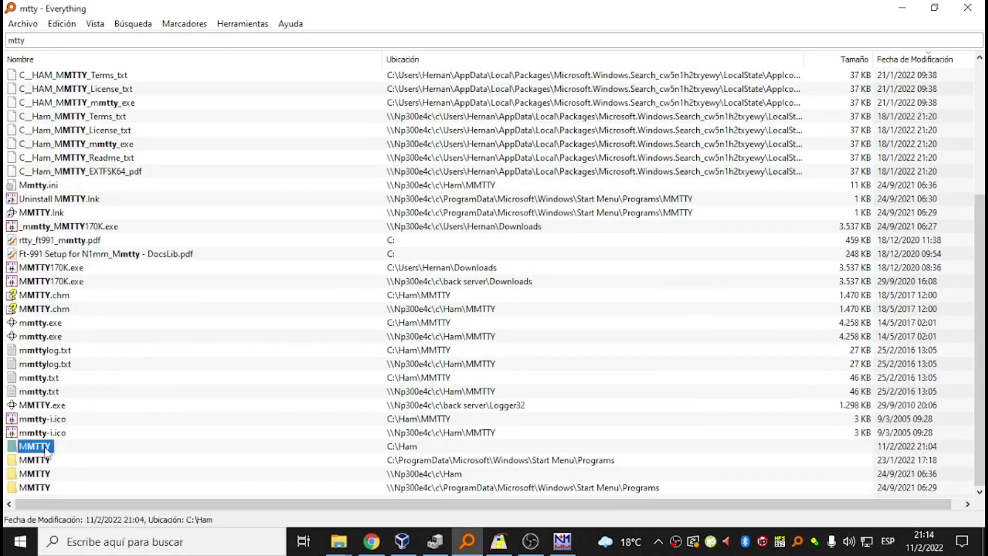
pyautogui.scroll(5, 44, 435)
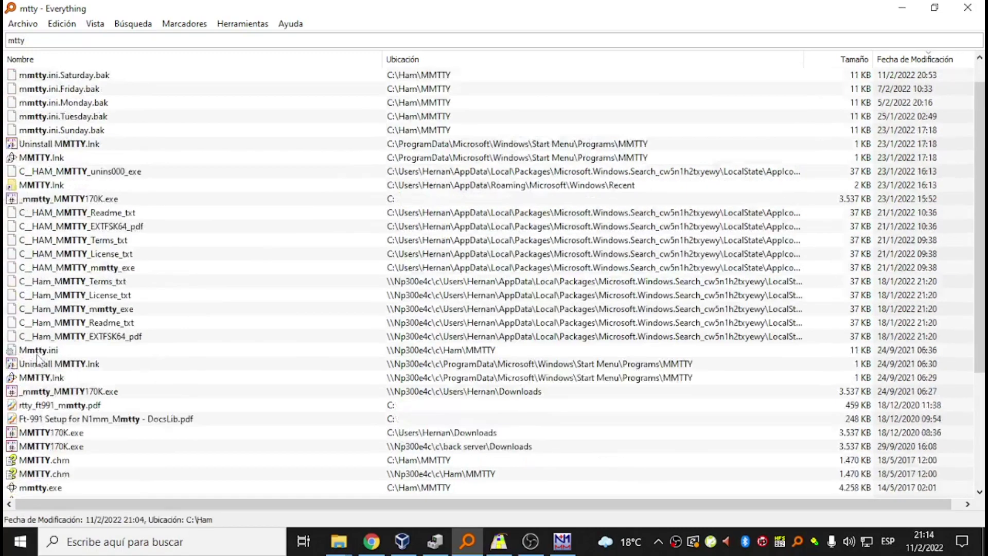
pyautogui.scroll(-5, 48, 364)
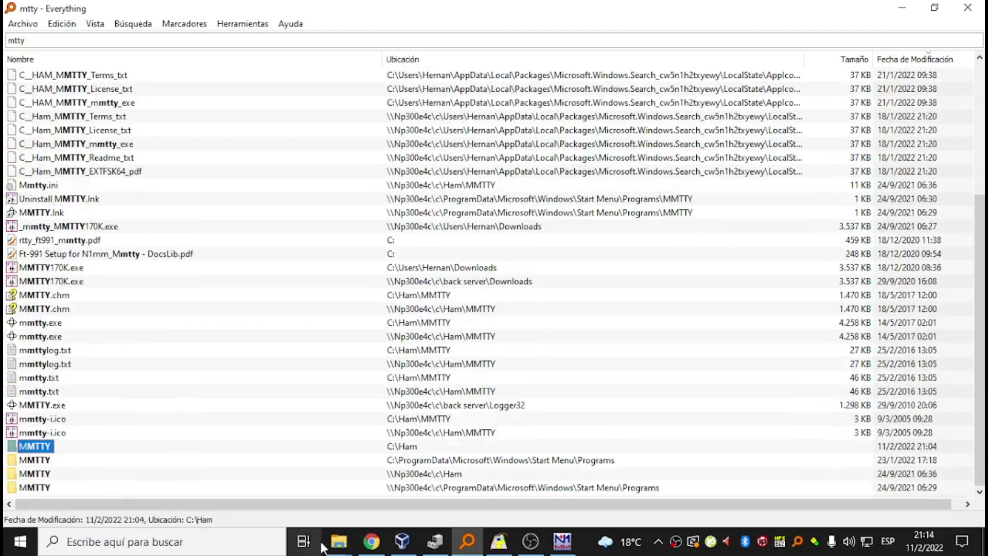
# Switch to Chrome and run a Google search for "mtty".
pyautogui.click(371, 541)
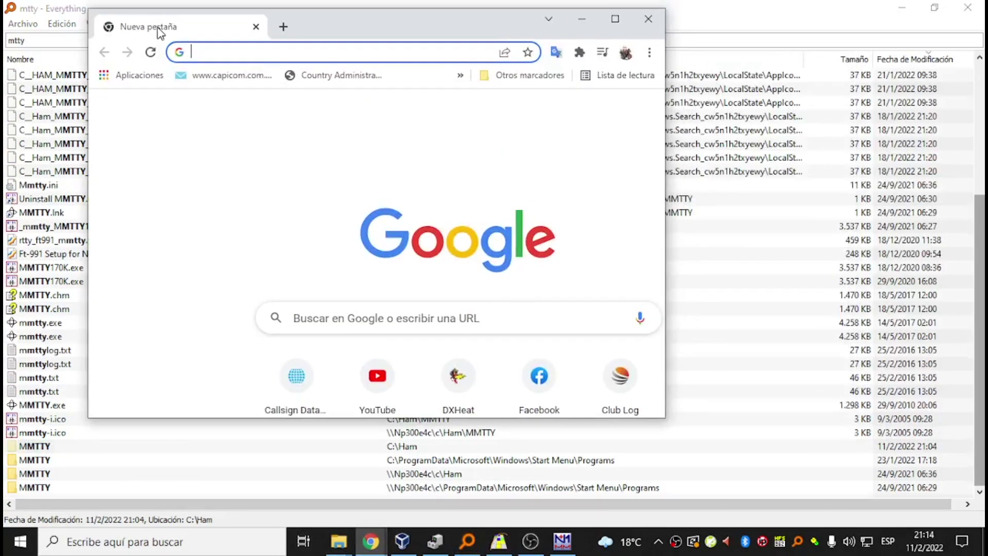
pyautogui.write('m')
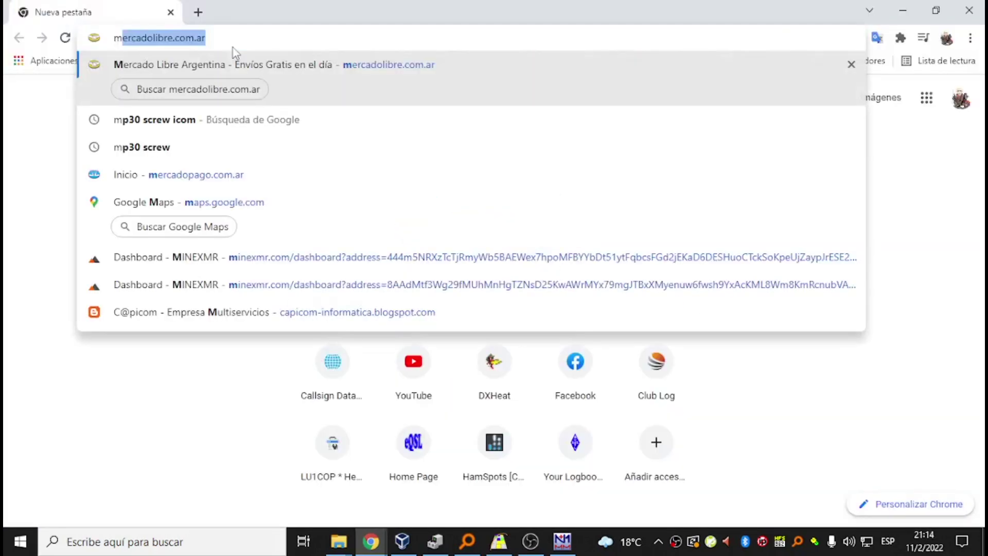
pyautogui.write('ttyy')
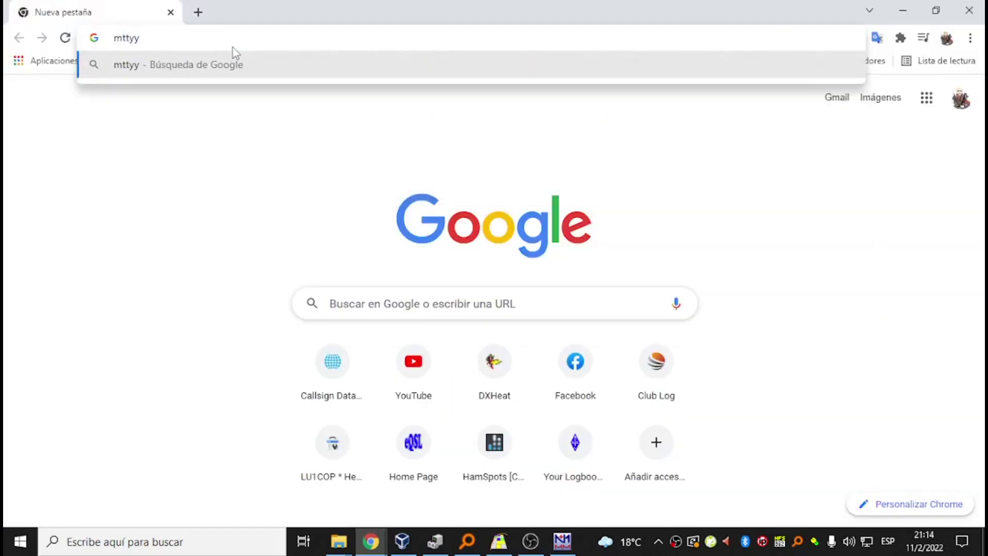
pyautogui.press('Left')
pyautogui.press('Left')
pyautogui.press('Delete')
pyautogui.press('Return')
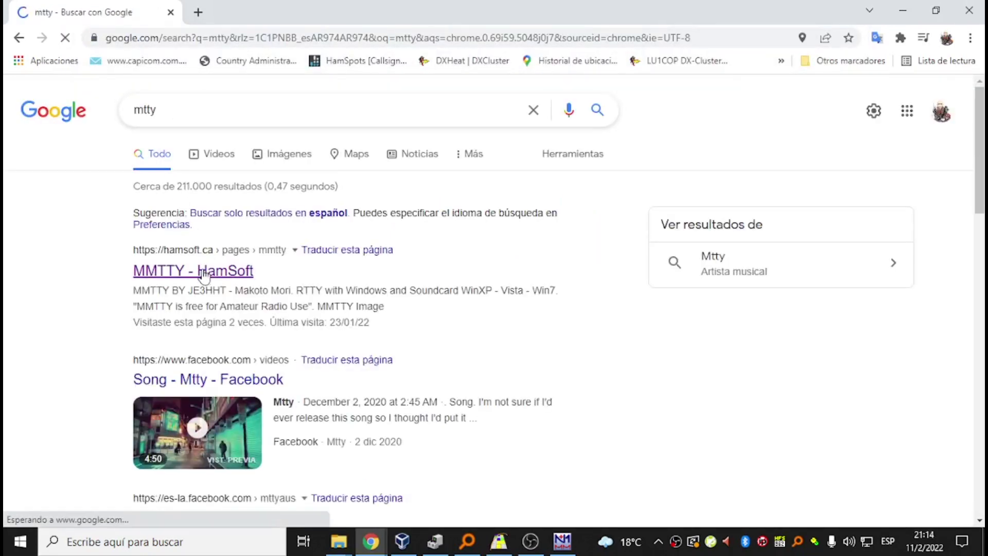
# Open the HamSoft MMTTY page and download the full version installer MMTTY170K.exe.
pyautogui.click(203, 273)
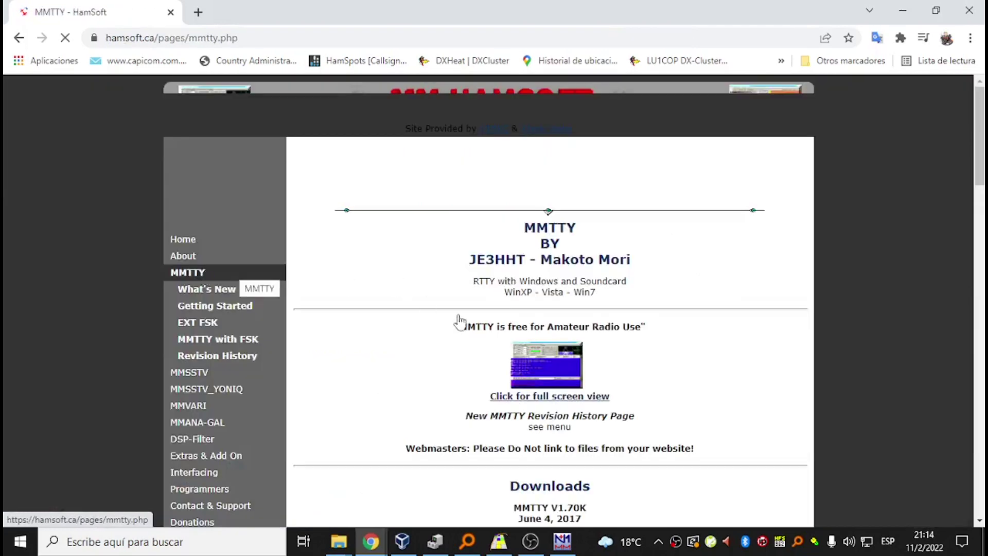
pyautogui.scroll(-2, 560, 471)
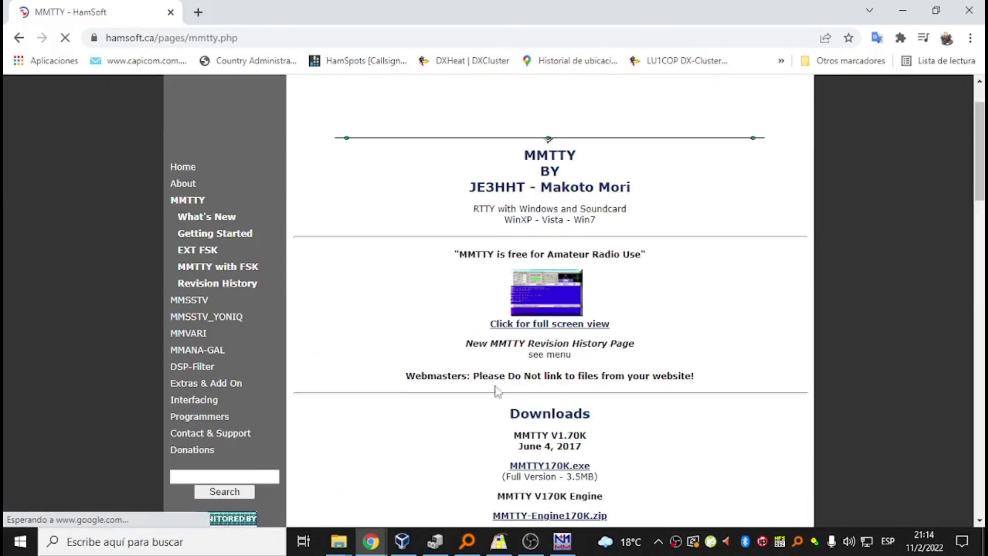
pyautogui.click(560, 466)
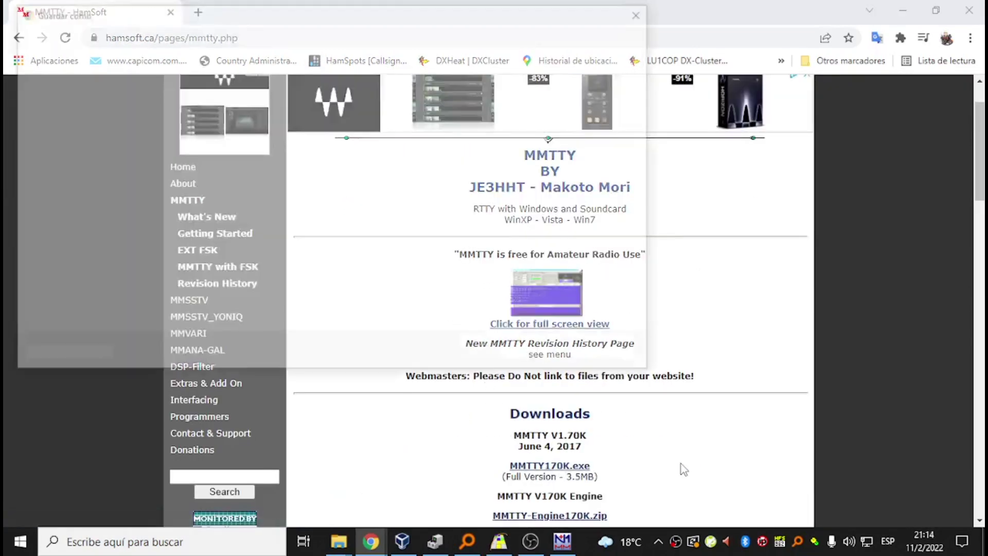
pyautogui.click(530, 354)
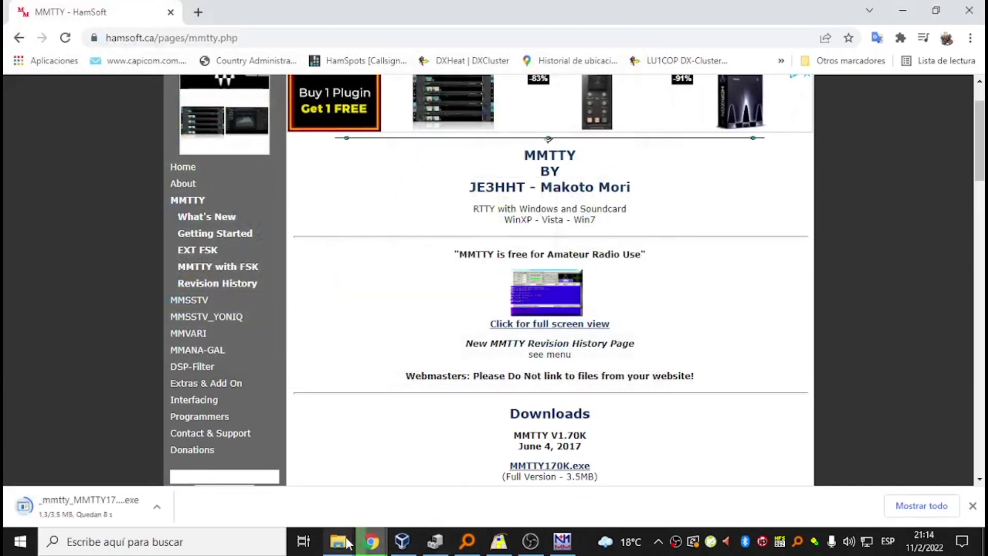
# Return to Everything, open the C:\Ham\MMTTY folder and look through its installed files.
pyautogui.moveTo(338, 541)
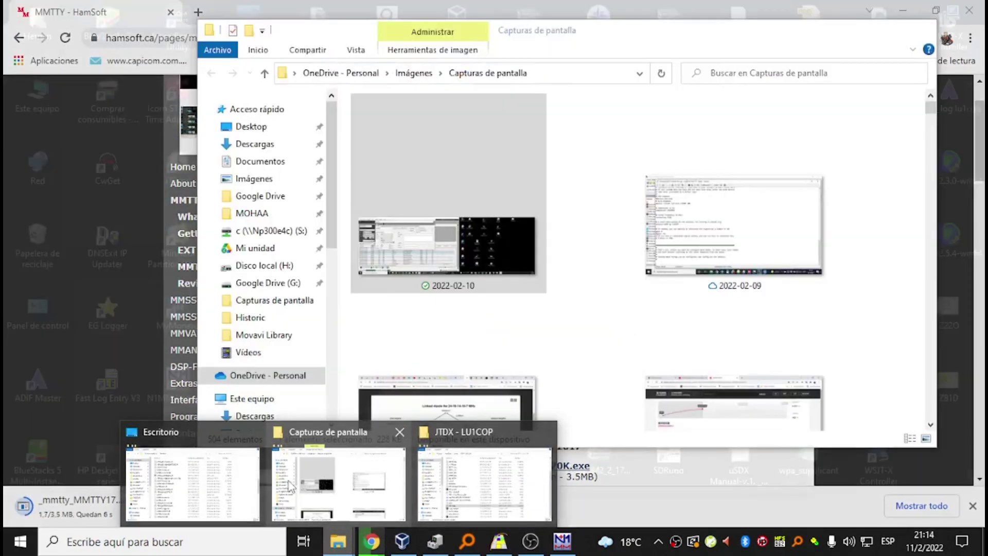
pyautogui.moveTo(191, 502)
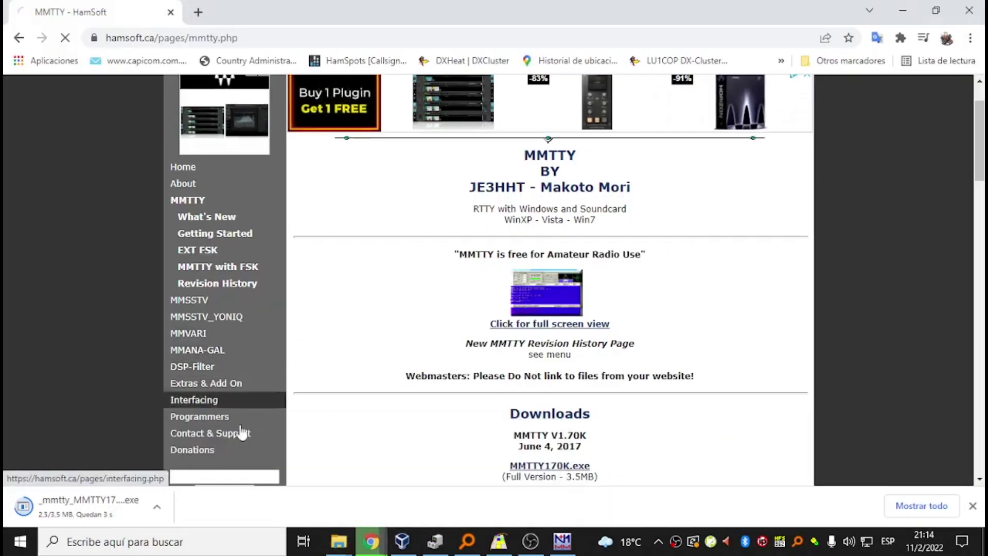
pyautogui.click(461, 548)
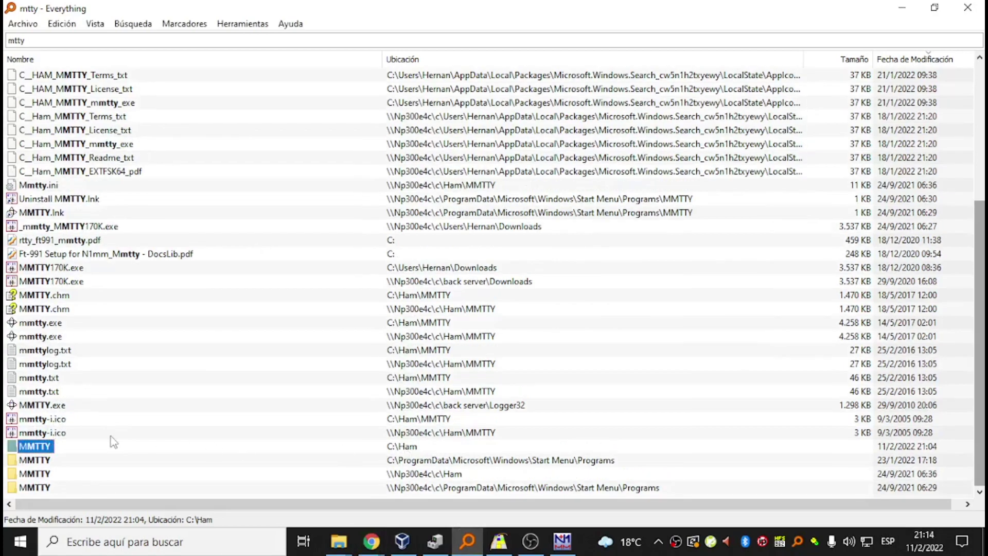
pyautogui.doubleClick(44, 451)
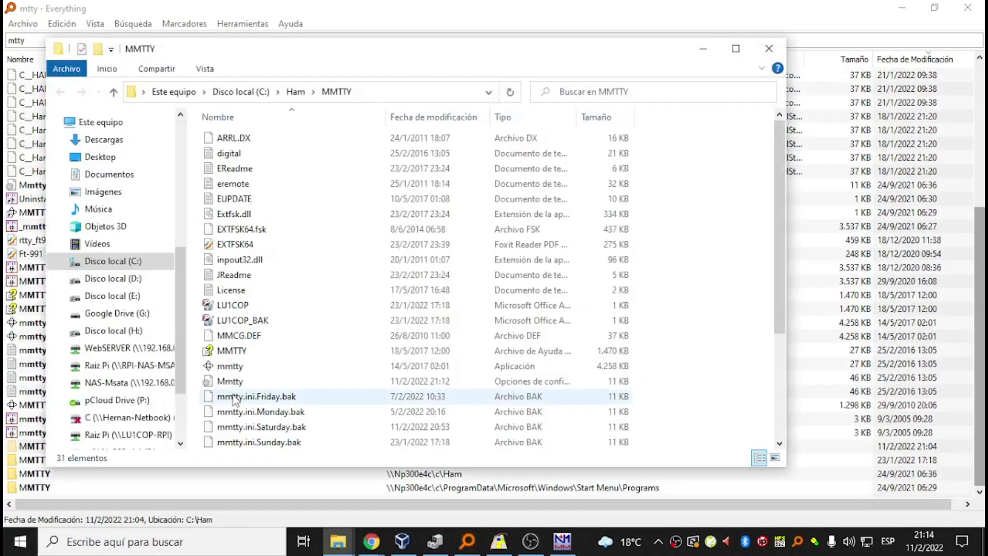
pyautogui.scroll(-4, 293, 367)
pyautogui.scroll(4, 293, 366)
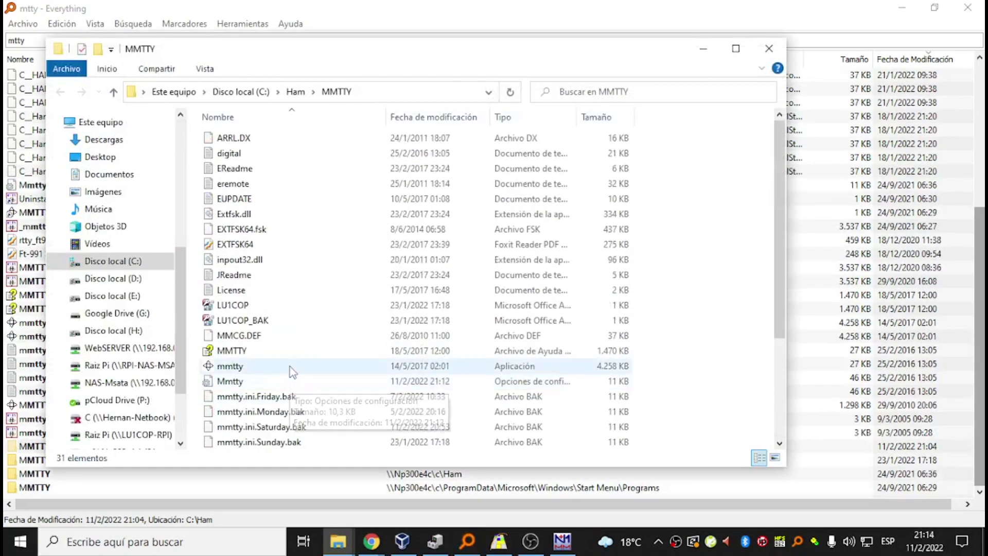
pyautogui.scroll(-4, 268, 260)
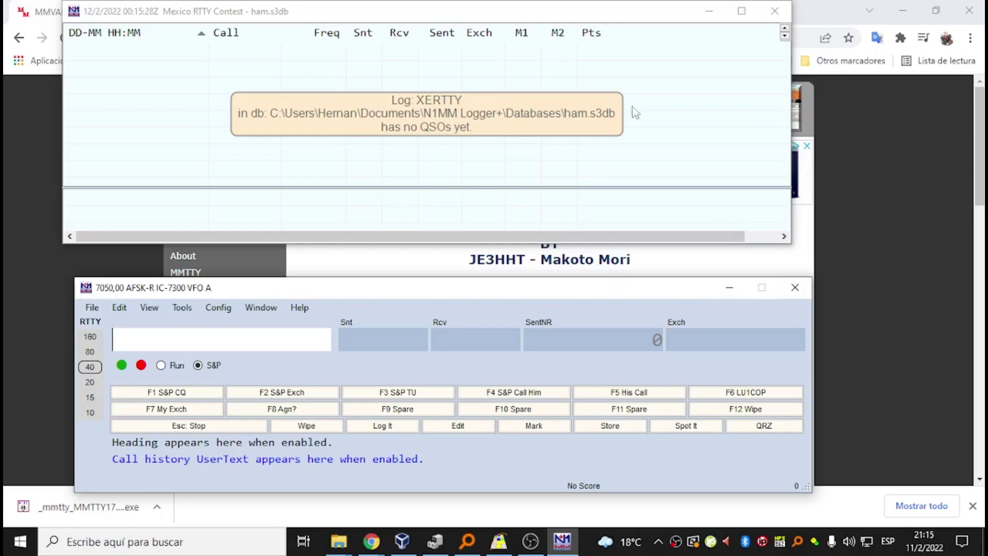
# Open N1MM Logger+'s port configuration, review the COM14 settings for the FTDX10 and open the COM6 settings for the IC-7300.
pyautogui.click(261, 315)
pyautogui.moveTo(218, 308)
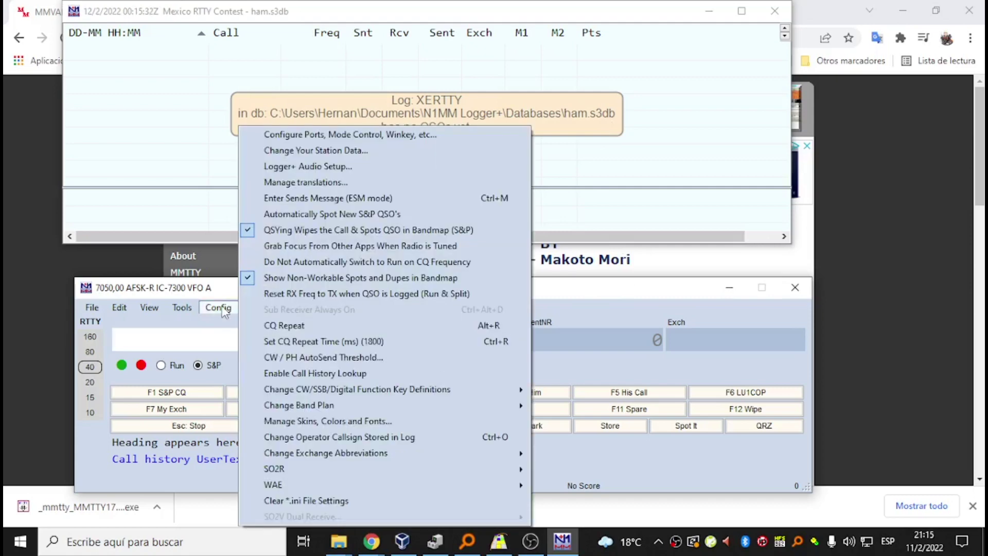
pyautogui.click(355, 135)
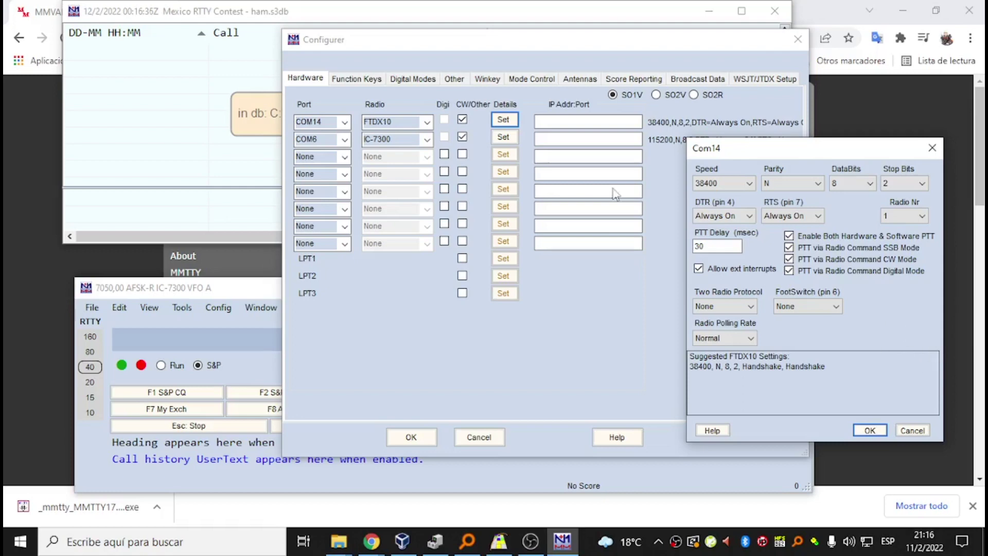
pyautogui.click(913, 431)
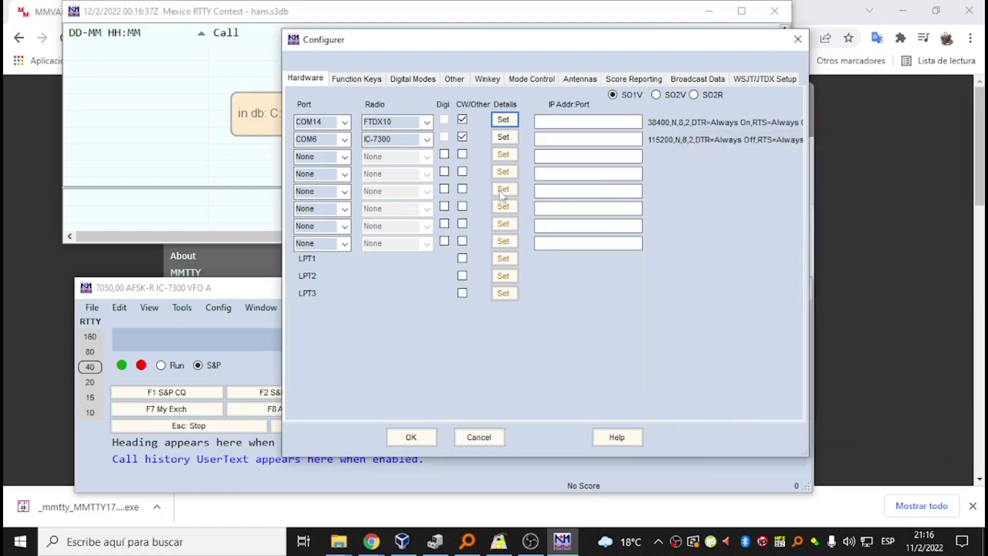
pyautogui.click(497, 140)
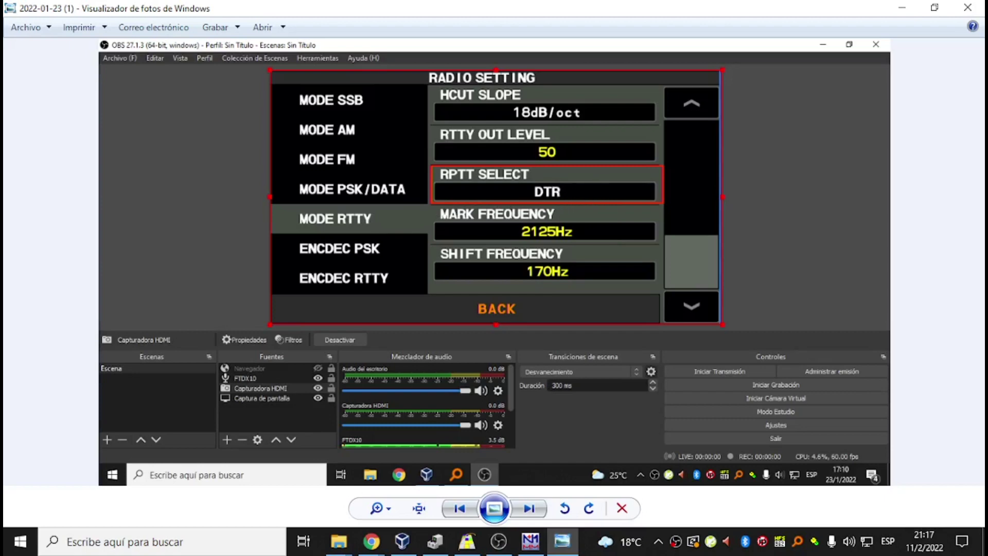
# Check the photo of the radio's MODE PSK/DATA settings, close the photo viewer and accept the COM6 settings.
pyautogui.press('Left')
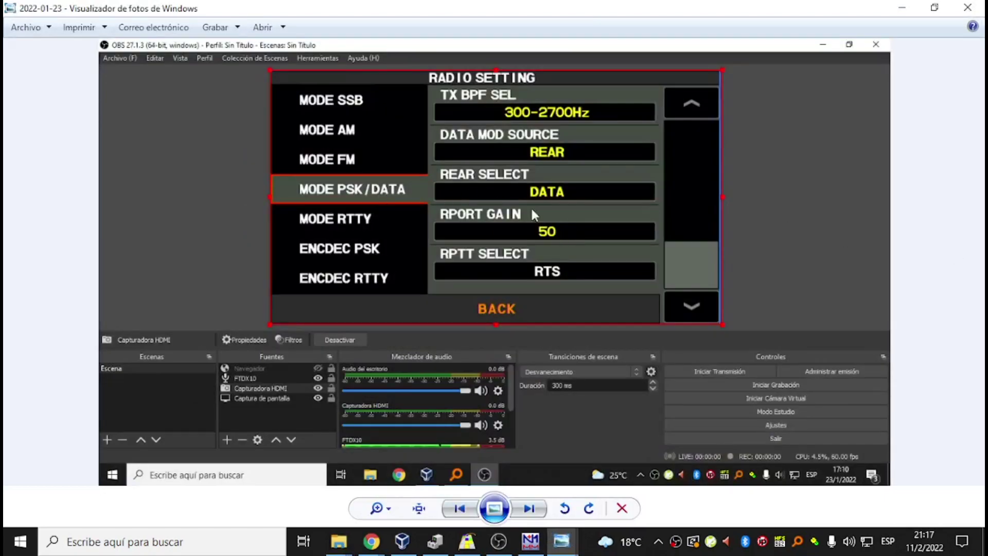
pyautogui.hotkey('alt', 'F4')
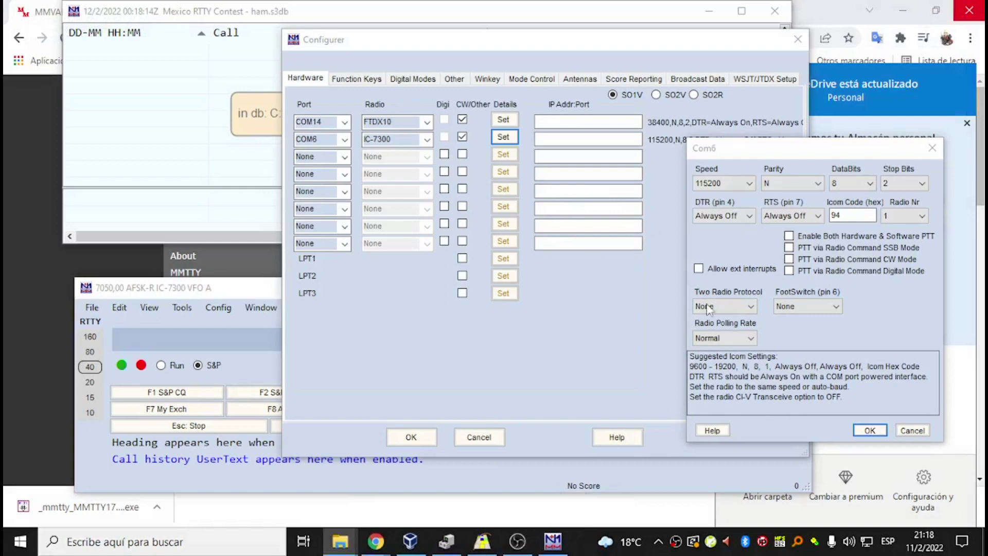
pyautogui.click(870, 430)
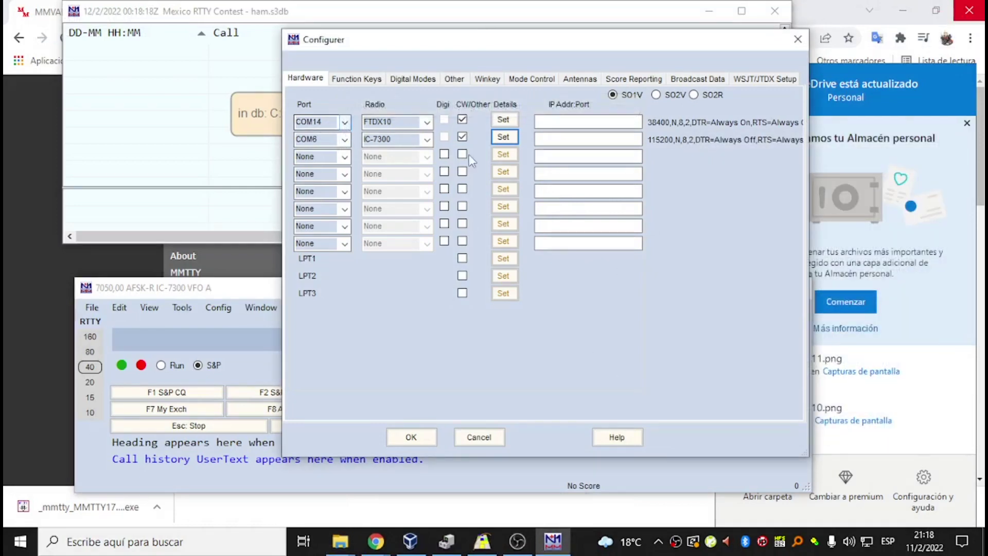
# Set the FTDX10's port to None and disable its CW/Other option.
pyautogui.click(345, 122)
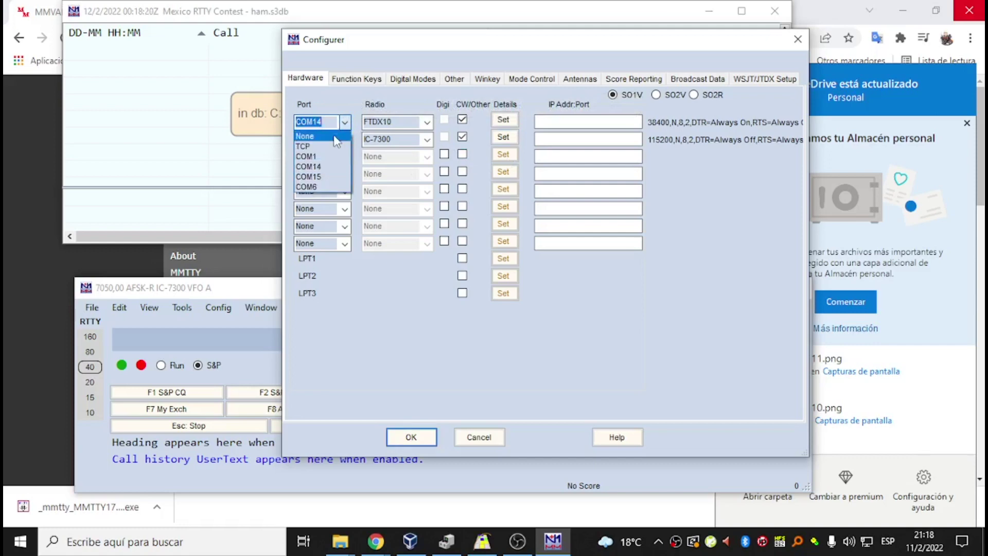
pyautogui.click(324, 132)
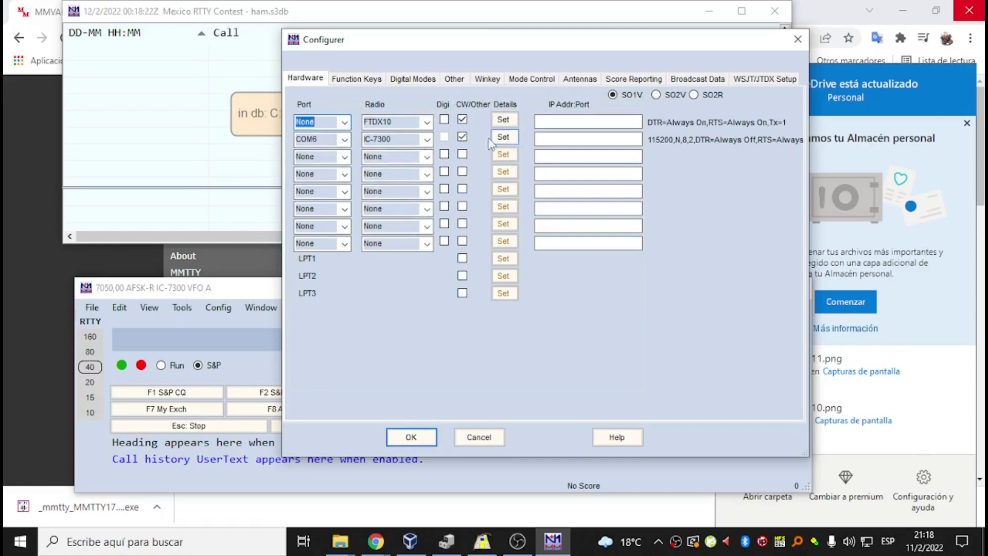
pyautogui.click(411, 436)
pyautogui.click(589, 323)
pyautogui.click(462, 119)
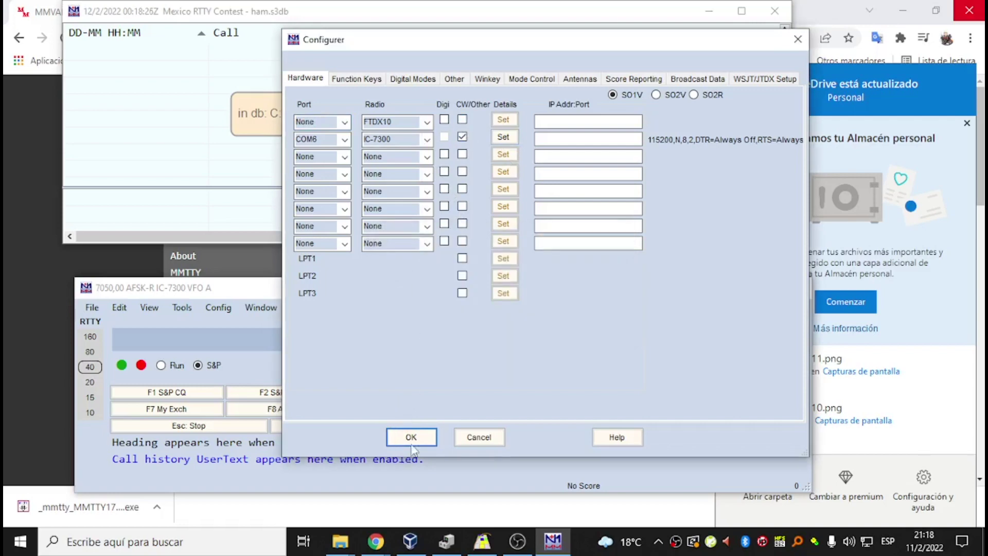
# Set the IC-7300's port to None, assign COM14 to the FTDX10 with CW/Other enabled, and apply the configuration.
pyautogui.click(340, 139)
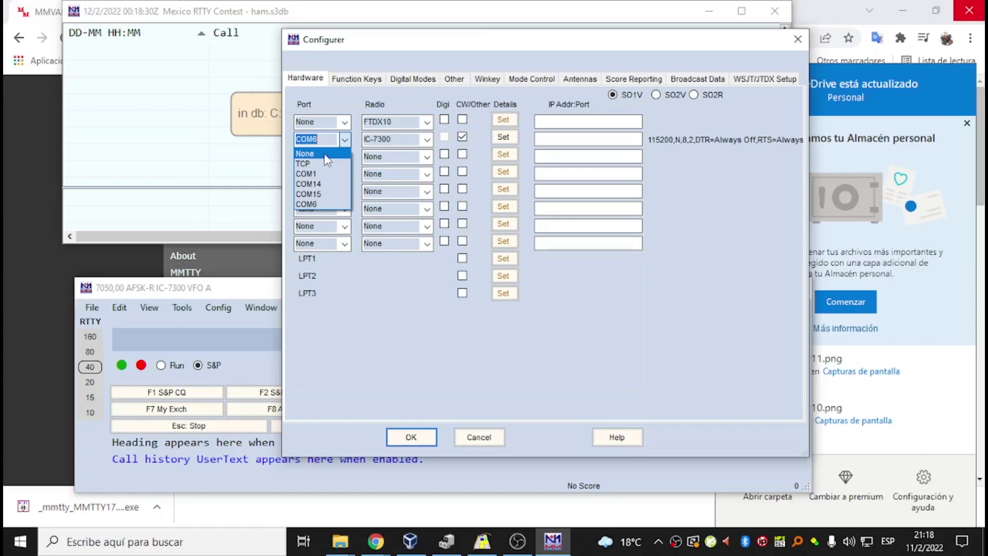
pyautogui.click(325, 153)
pyautogui.click(319, 122)
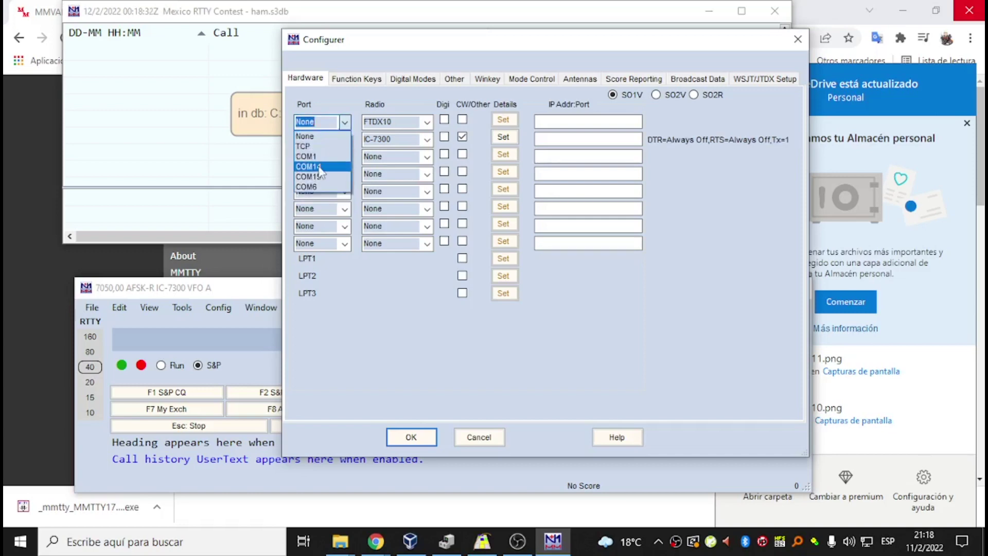
pyautogui.click(318, 166)
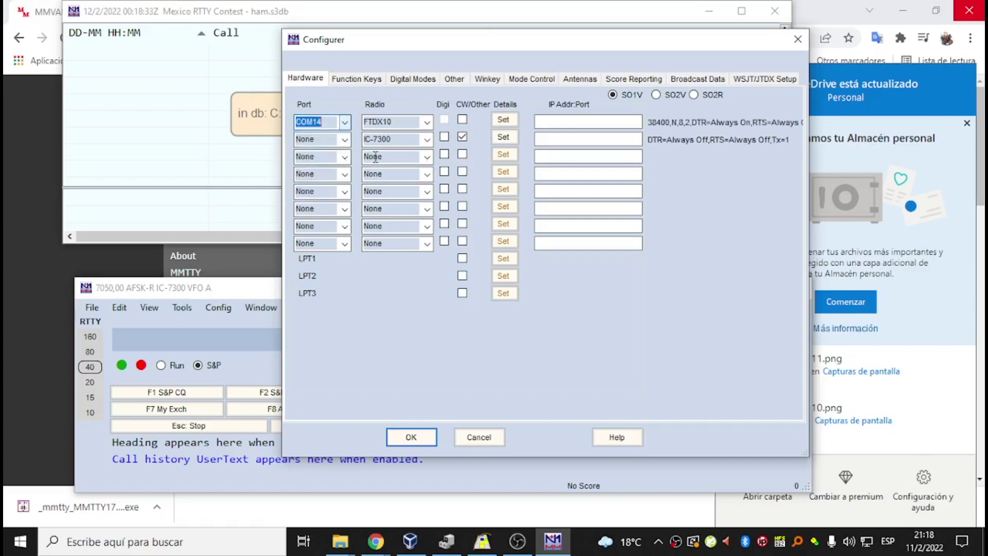
pyautogui.click(462, 138)
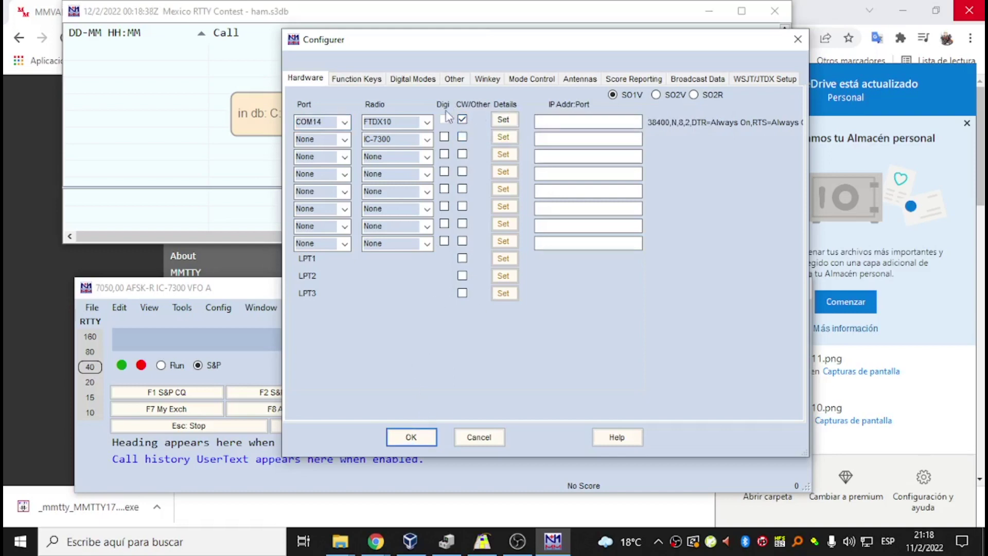
pyautogui.click(430, 435)
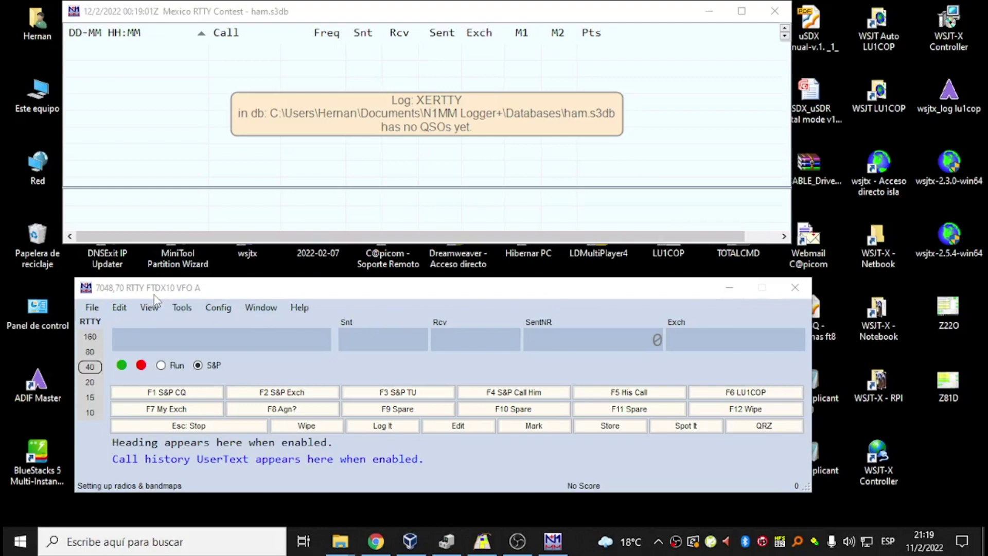
# Open the Digital Interface window with the RTTY engine and transmit a test CQ through the FTDX10.
pyautogui.click(258, 309)
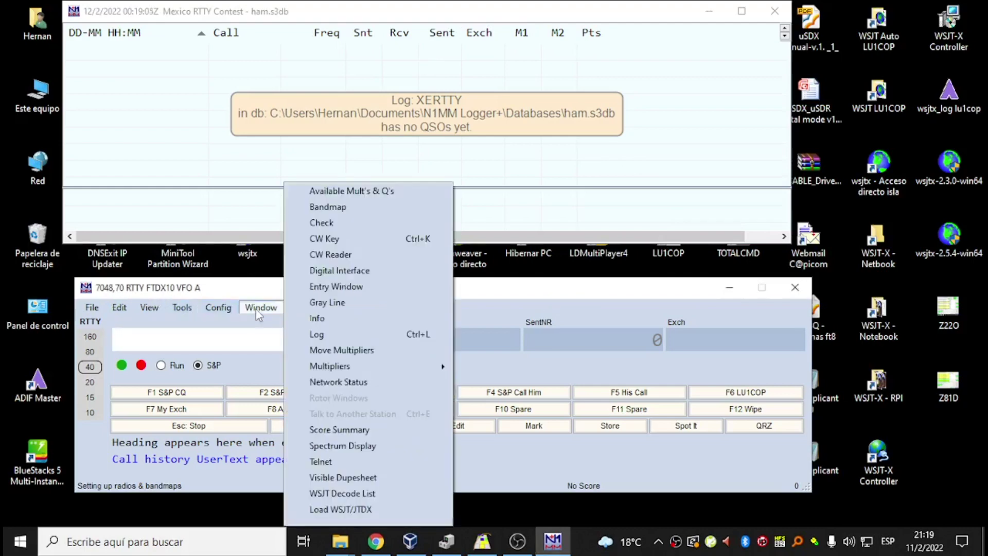
pyautogui.click(371, 270)
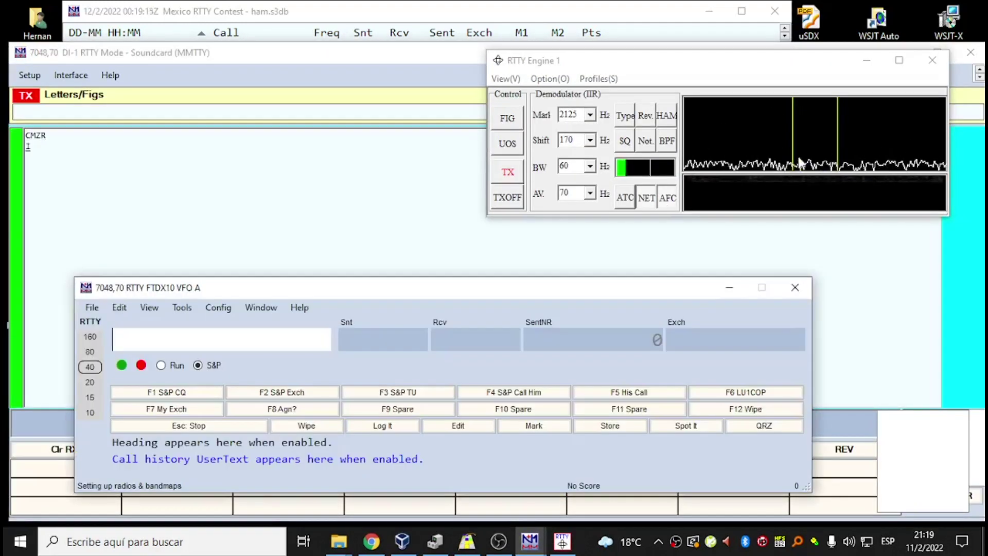
pyautogui.click(190, 394)
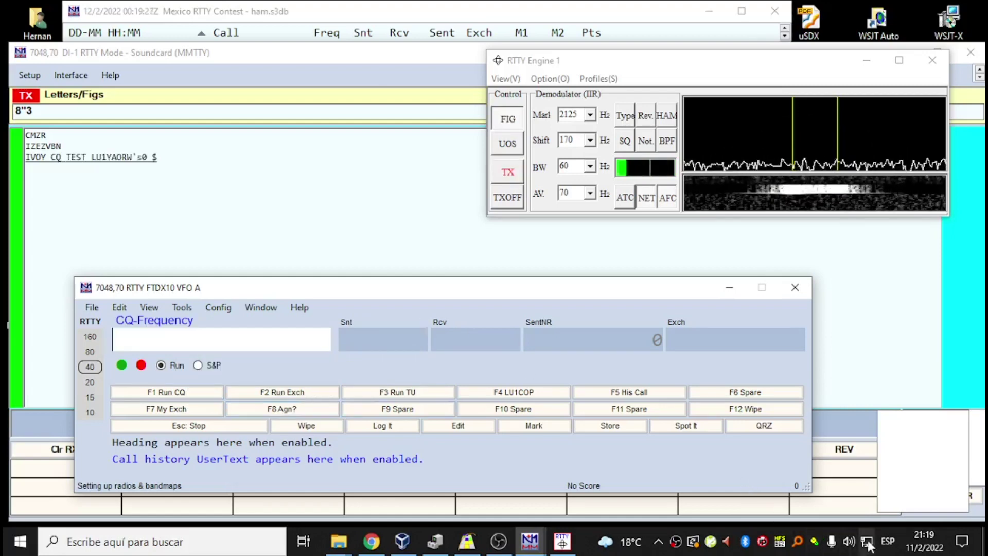
# Set the Windows volume of the HDMI digital audio output to 29.
pyautogui.click(850, 541)
pyautogui.click(894, 507)
pyautogui.moveTo(893, 509); pyautogui.dragTo(822, 514)
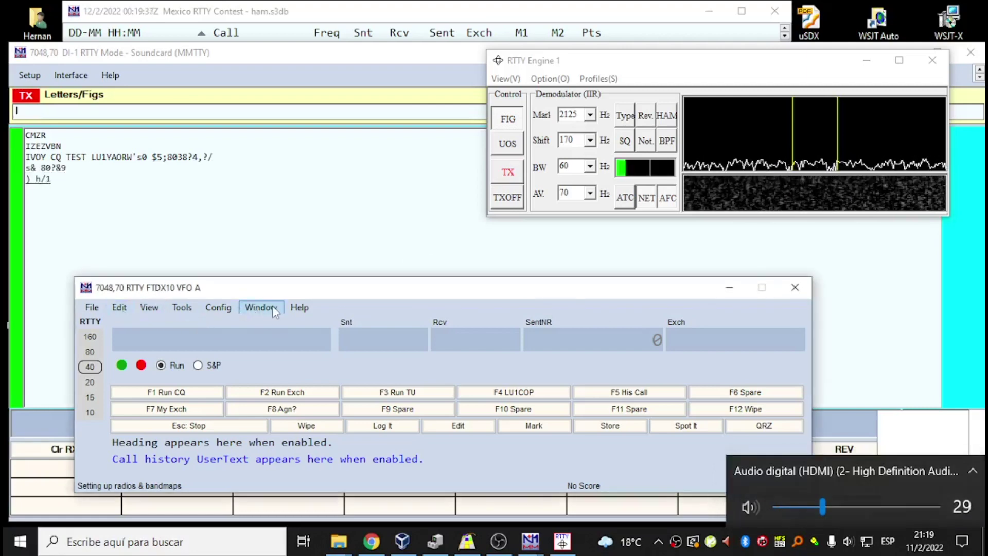
# Reopen the port configuration, set the FTDX10's port to None and assign COM6 to the IC-7300.
pyautogui.click(218, 309)
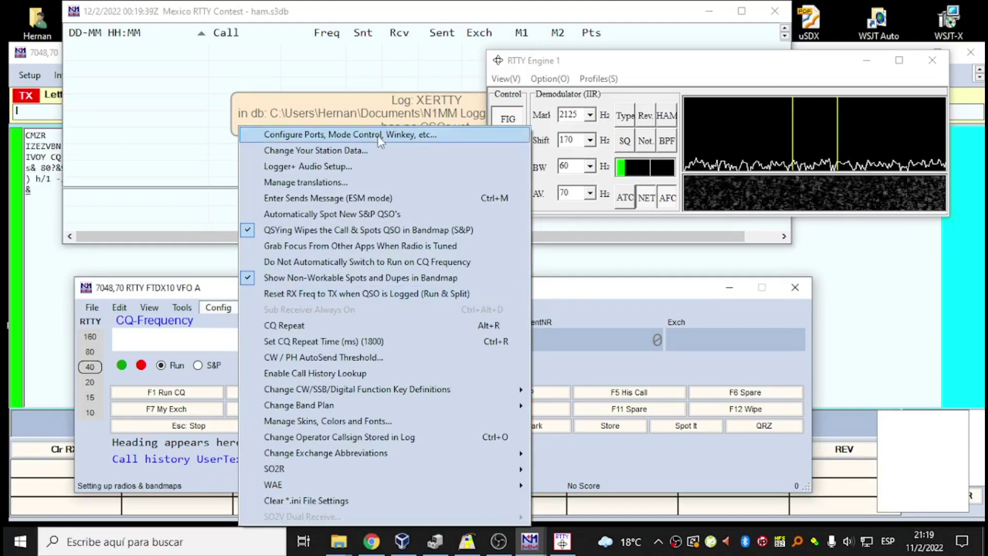
pyautogui.click(378, 135)
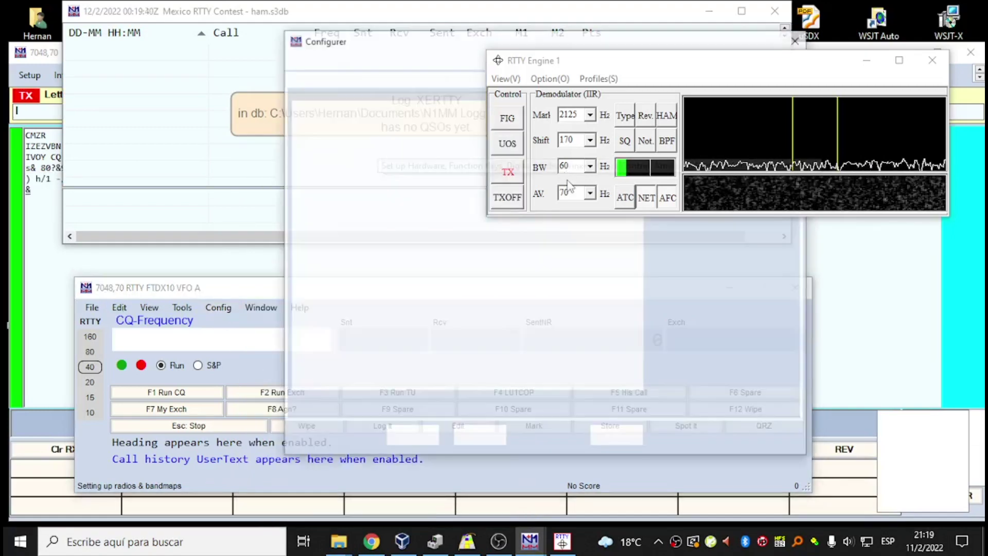
pyautogui.moveTo(399, 45); pyautogui.dragTo(197, 74)
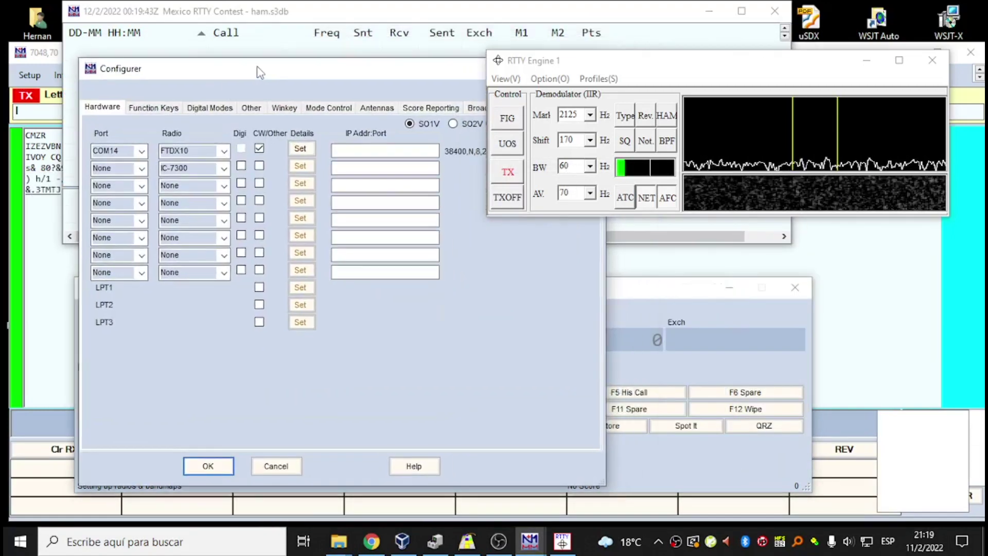
pyautogui.click(143, 153)
pyautogui.click(135, 165)
pyautogui.click(142, 168)
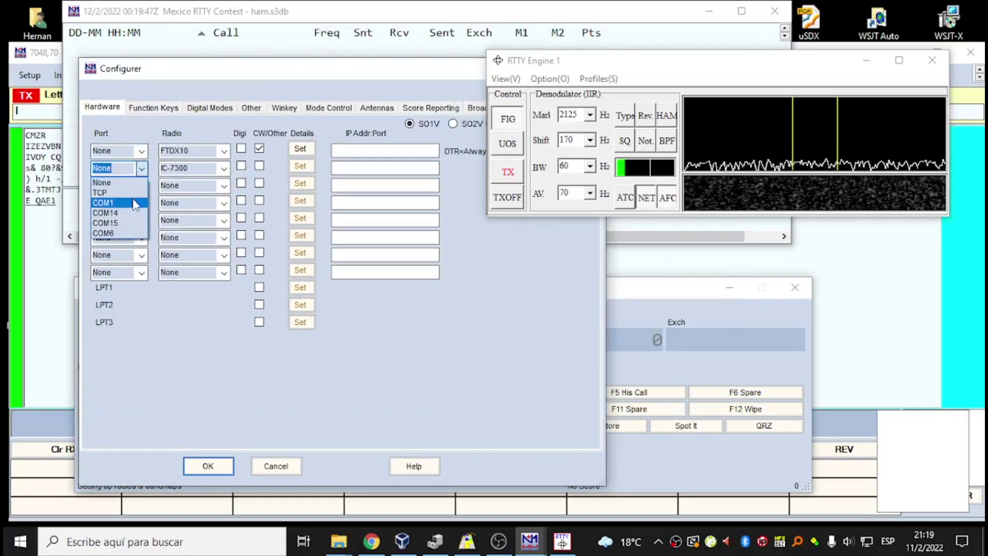
pyautogui.click(129, 234)
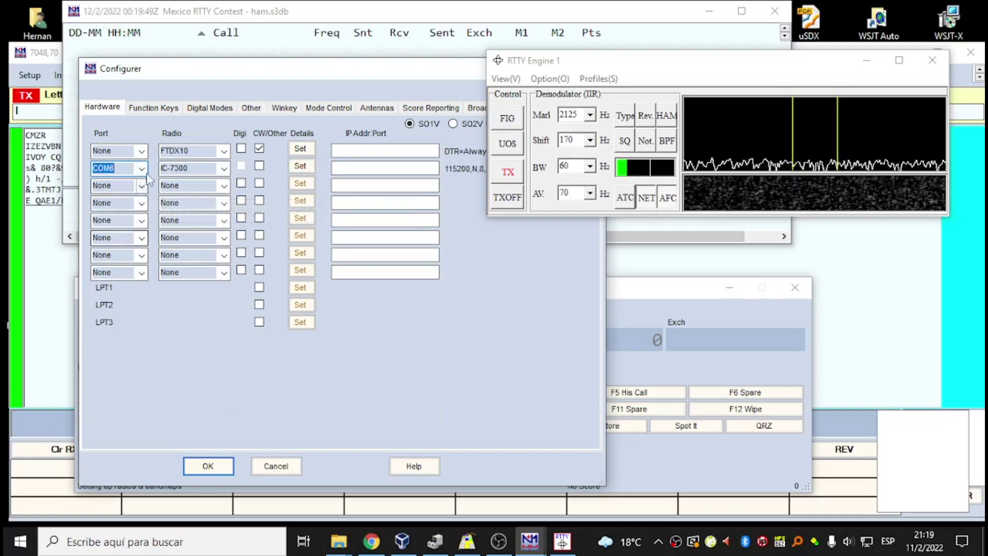
# Disable CW/Other for the FTDX10, enable it for the IC-7300 and apply the configuration.
pyautogui.click(259, 149)
pyautogui.click(258, 166)
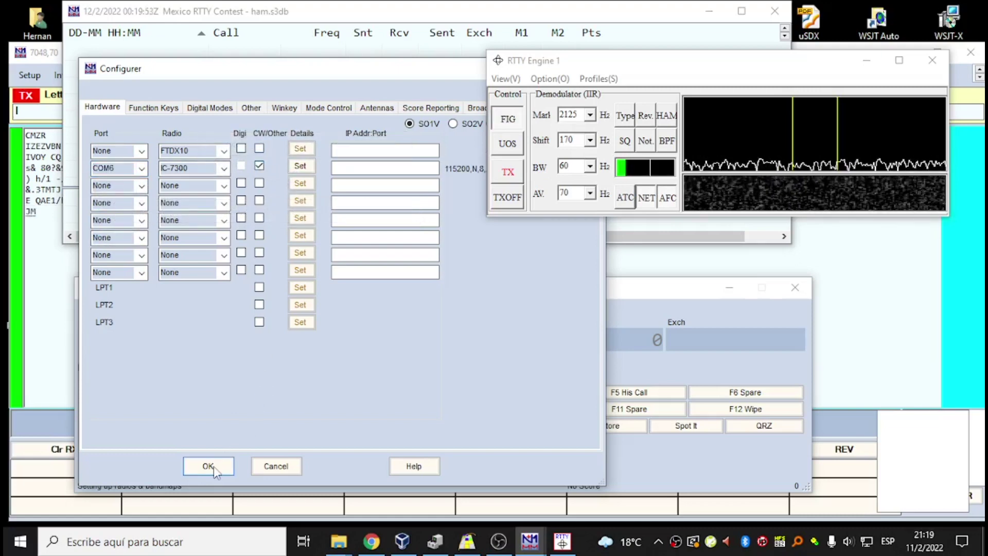
pyautogui.moveTo(648, 61); pyautogui.dragTo(656, 22)
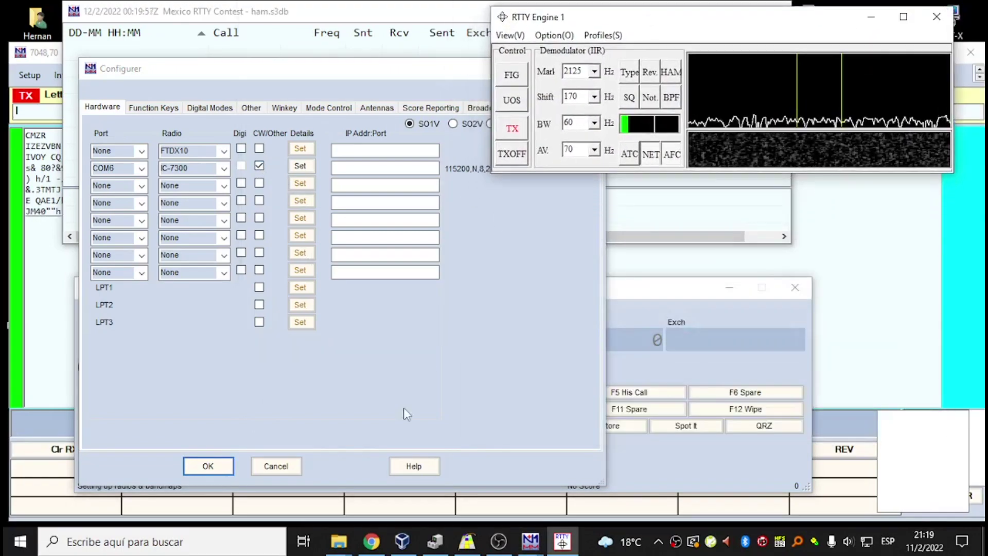
pyautogui.click(227, 467)
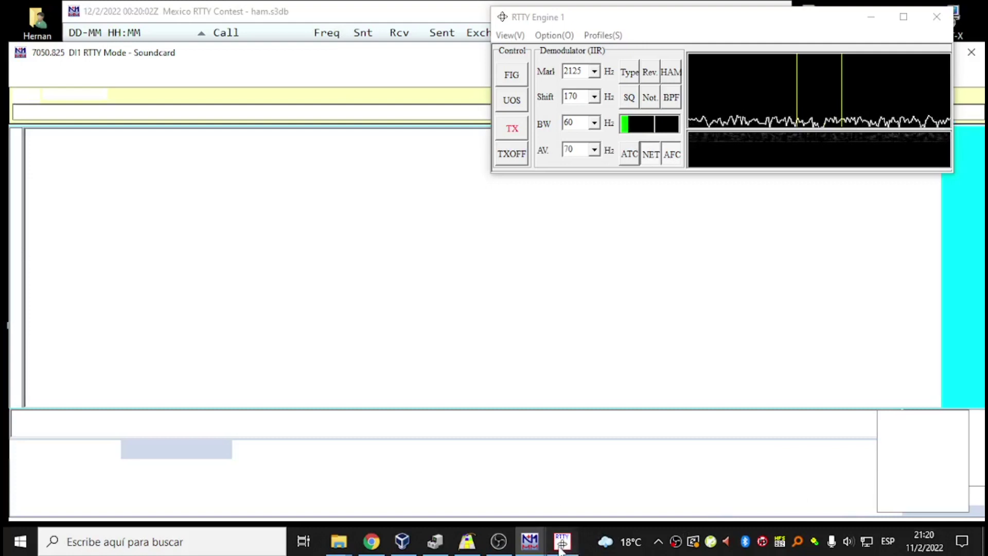
# Bring the N1MM entry window forward and transmit a test CQ through the IC-7300.
pyautogui.moveTo(530, 541)
pyautogui.click(476, 494)
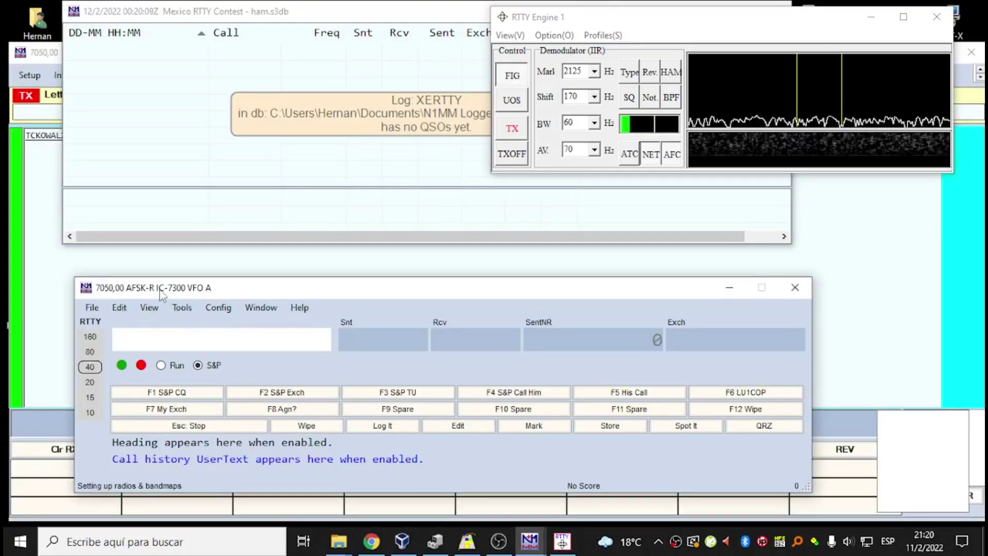
pyautogui.click(191, 394)
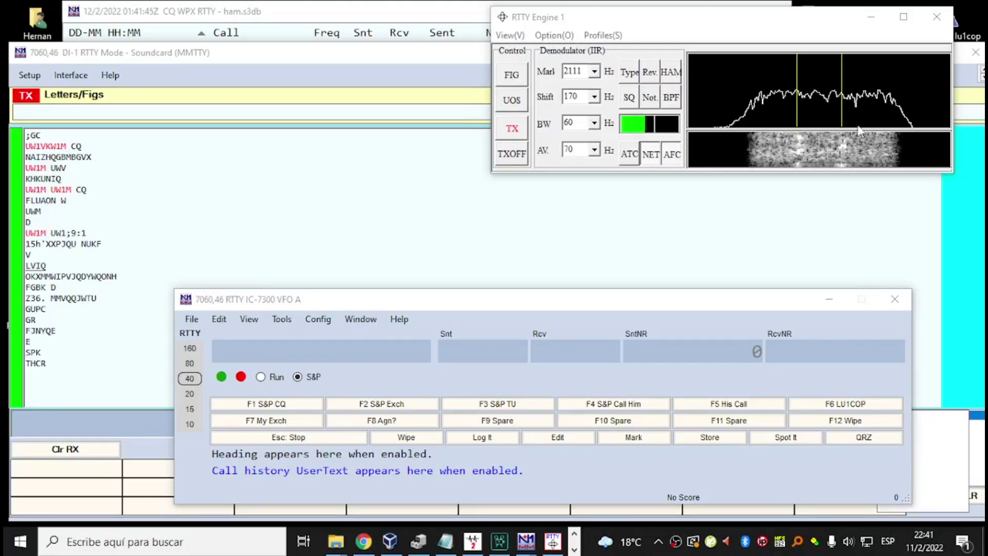
# In MMTTY's sound card setup, choose Línea (USB AUDIO CODEC) for reception and Altavoces (USB AUDIO CODEC) for transmission.
pyautogui.click(555, 35)
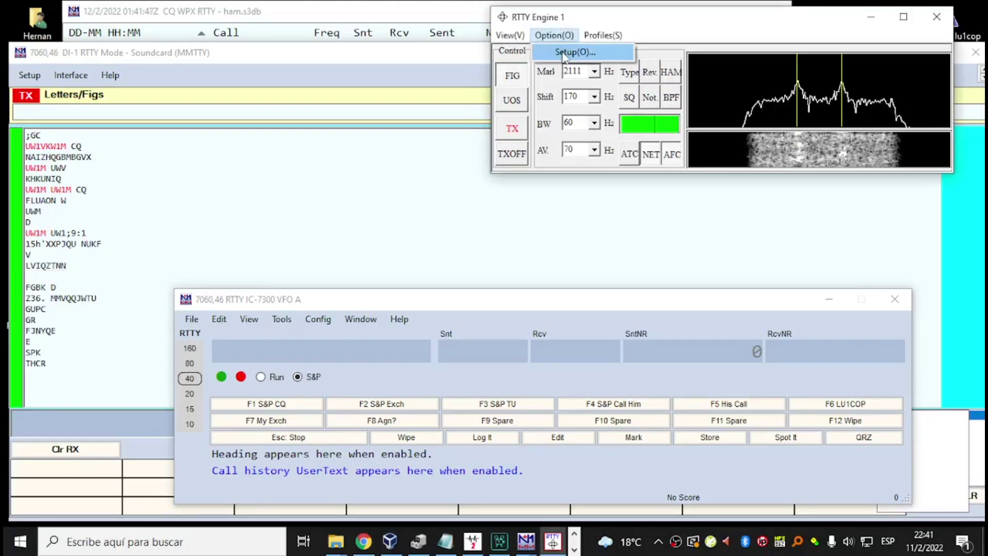
pyautogui.click(569, 52)
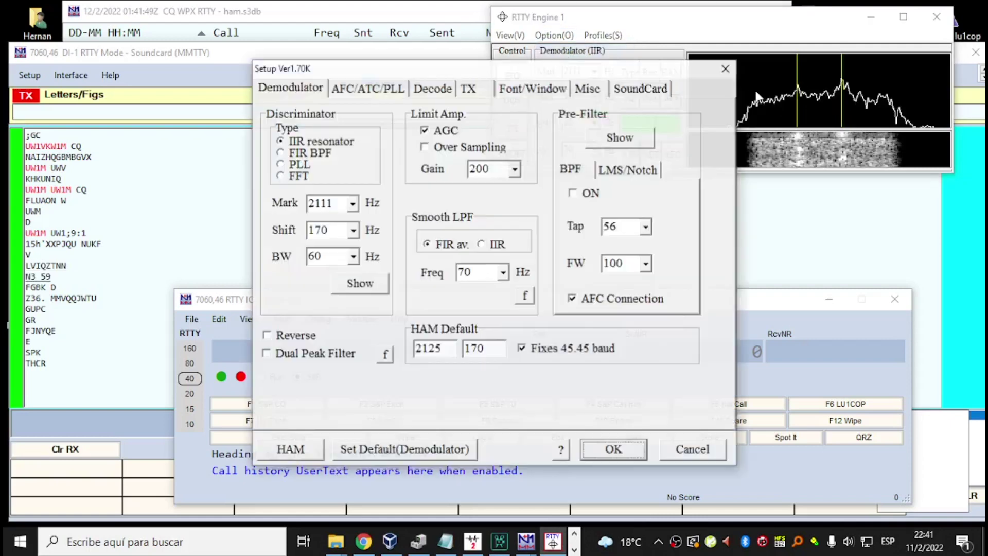
pyautogui.click(641, 88)
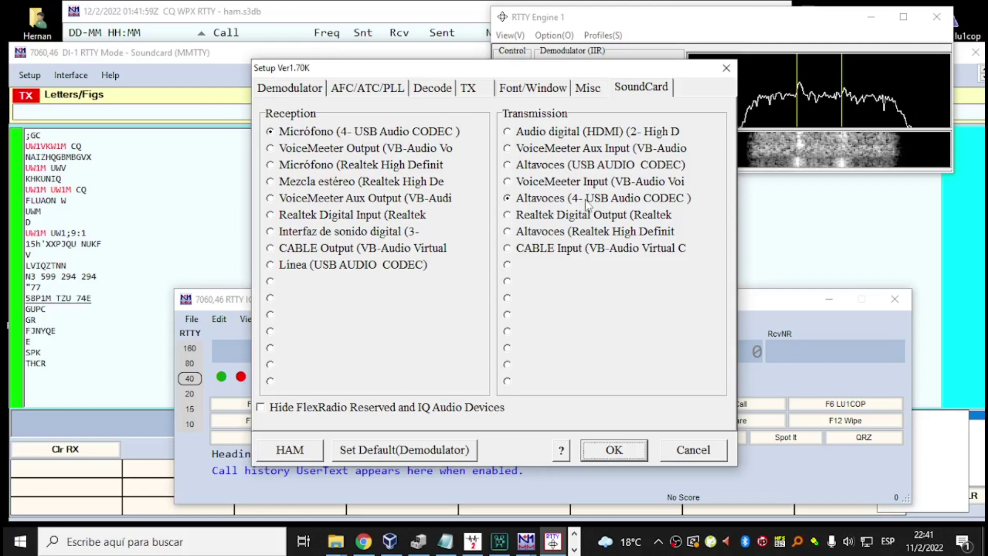
pyautogui.click(357, 266)
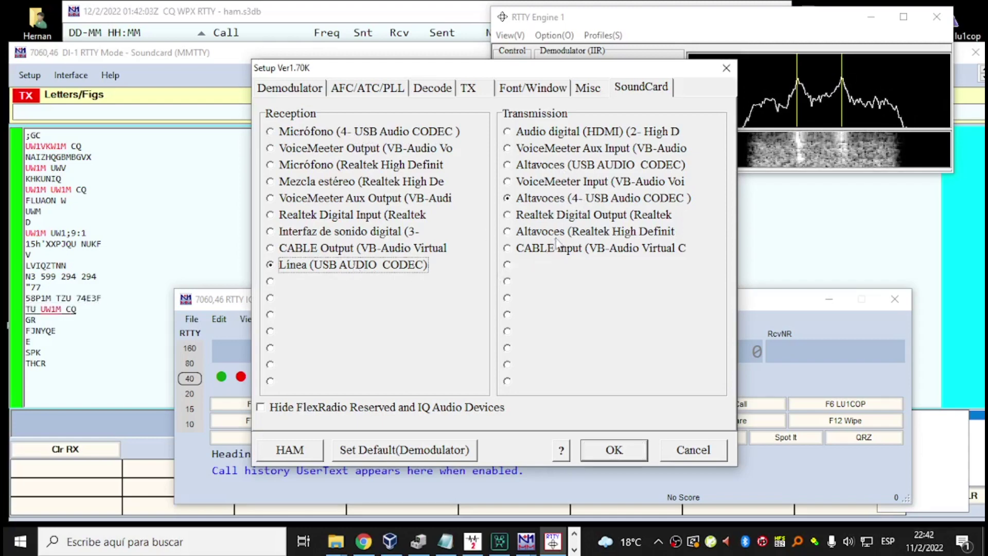
pyautogui.click(566, 166)
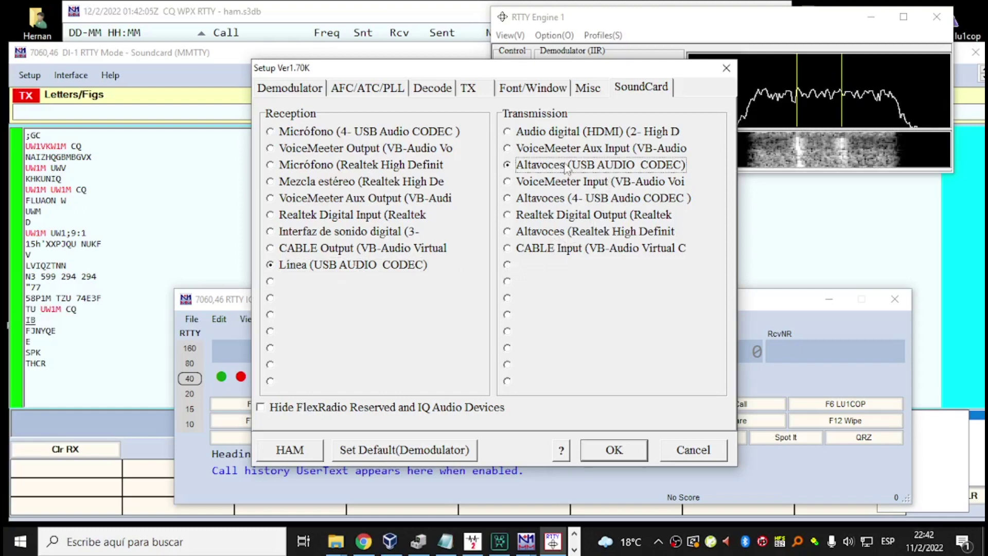
# Reselect Micrófono (4- USB Audio CODEC) for reception and Altavoces (4- USB Audio CODEC) for transmission, and cancel the setup.
pyautogui.click(318, 135)
pyautogui.click(546, 201)
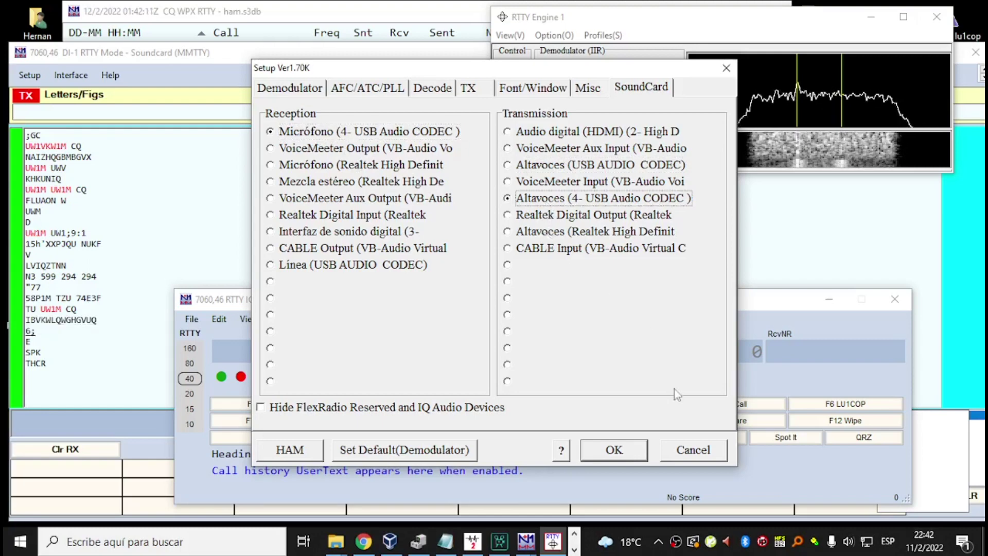
pyautogui.click(719, 456)
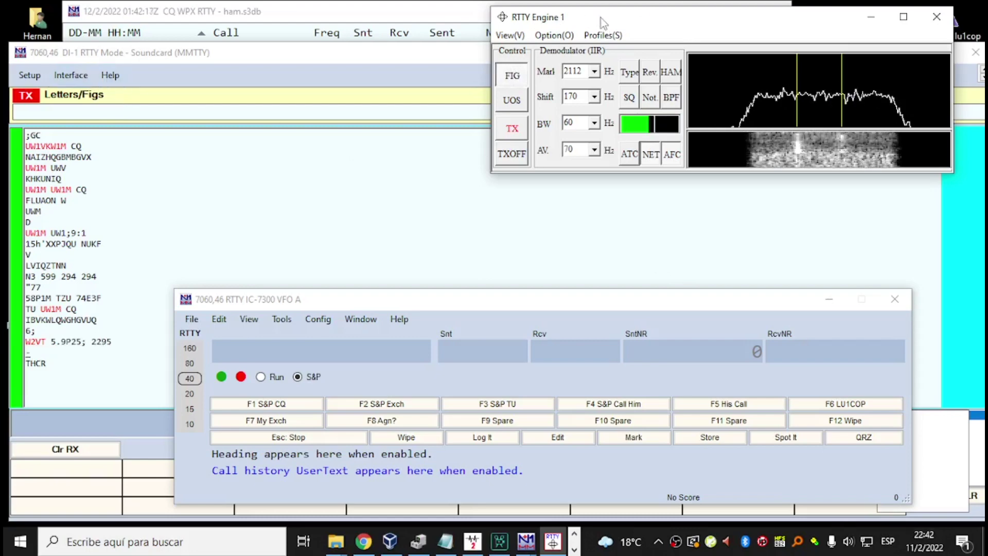
# Choose MMTTY as the interface in the digital window and return to the N1MM entry window.
pyautogui.click(71, 75)
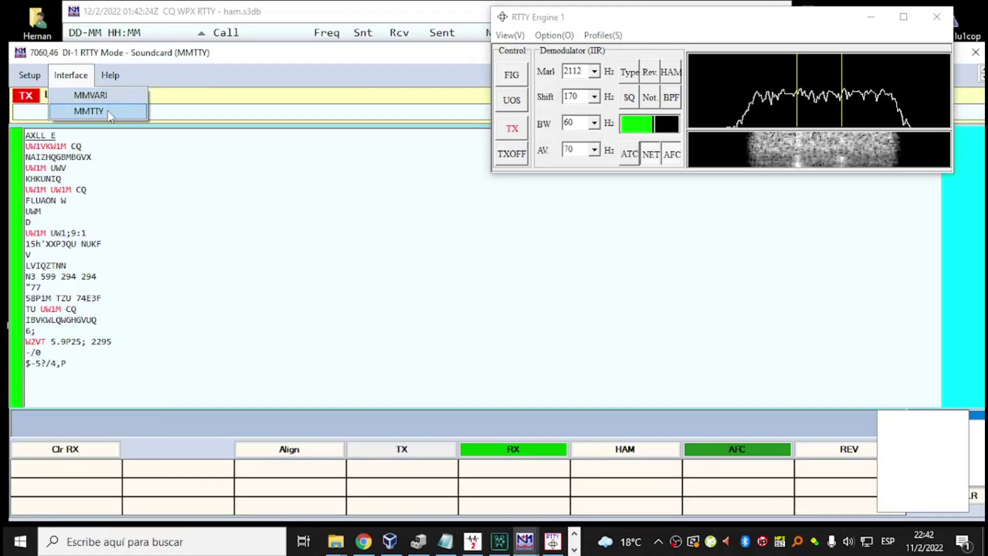
pyautogui.click(88, 111)
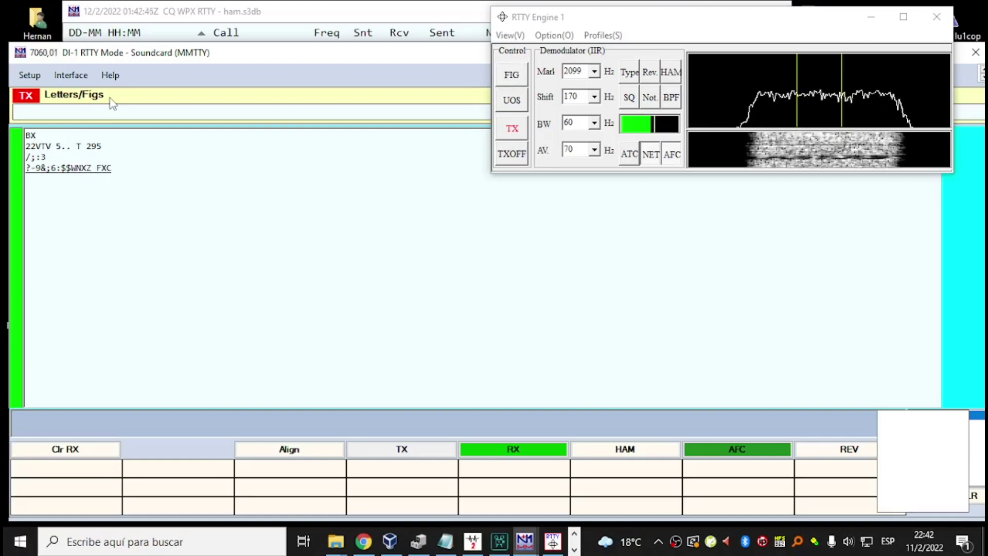
pyautogui.hotkey('alt', 'Tab')
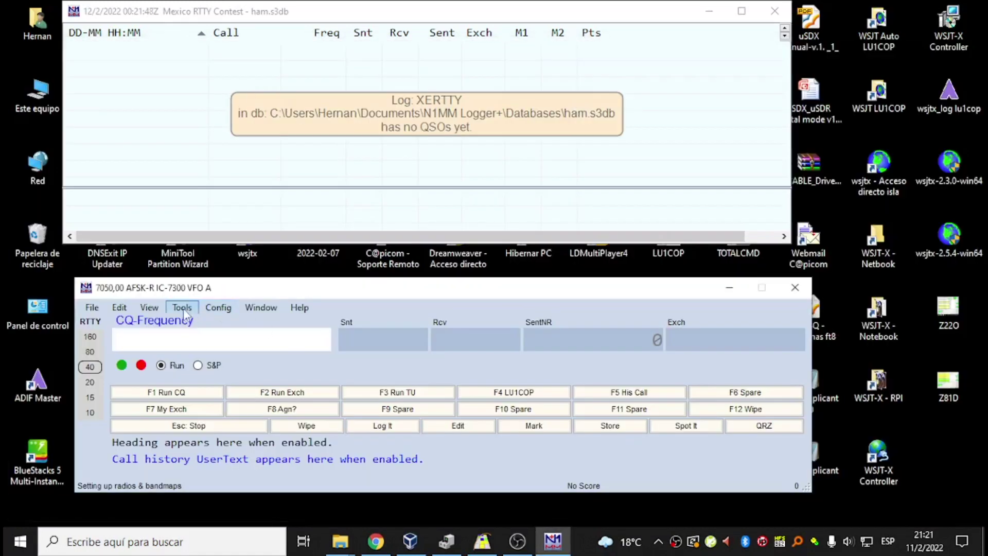
# Review the function key and digital mode settings in the Configurer, including the MMTTY FSK mode and the MMVARI FSK ports, and close it.
pyautogui.click(215, 308)
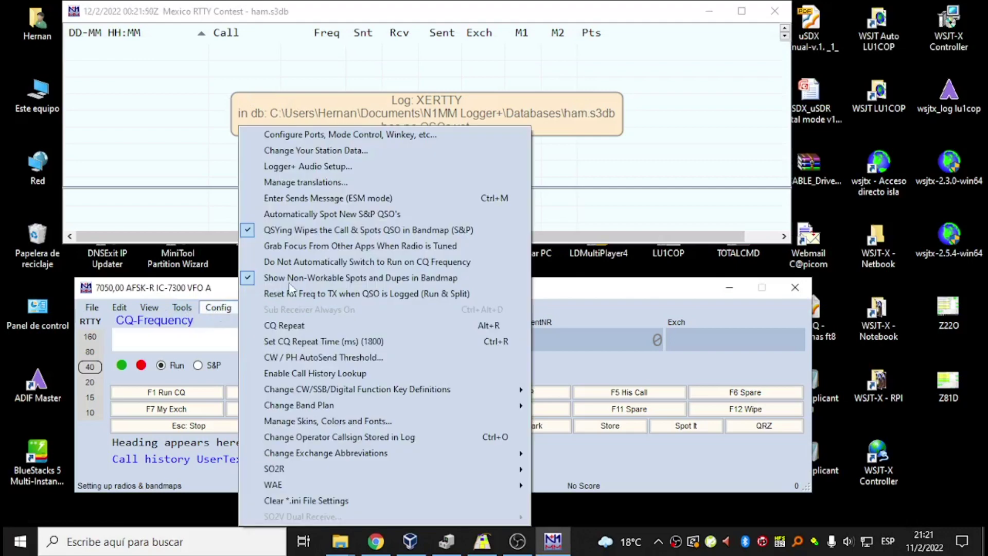
pyautogui.click(367, 137)
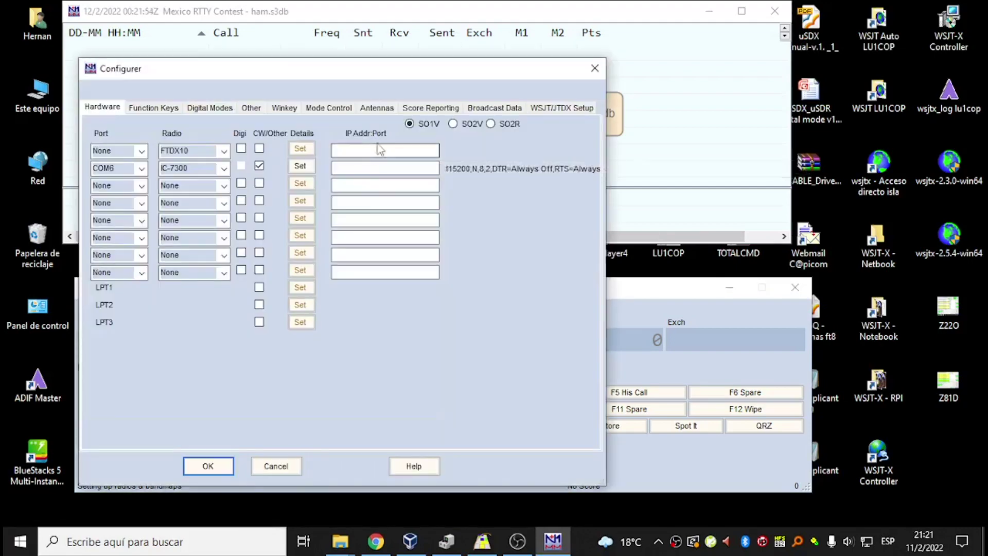
pyautogui.click(179, 110)
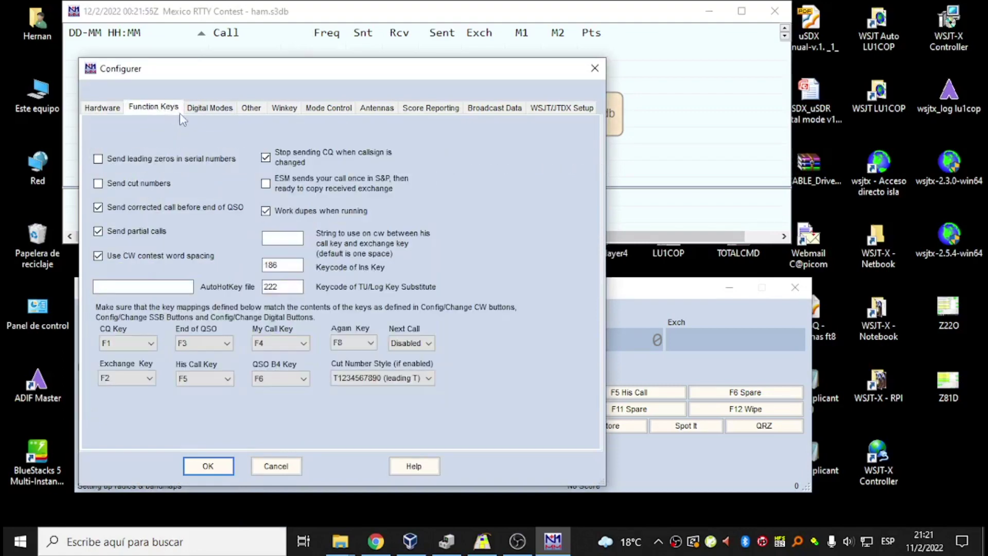
pyautogui.click(203, 110)
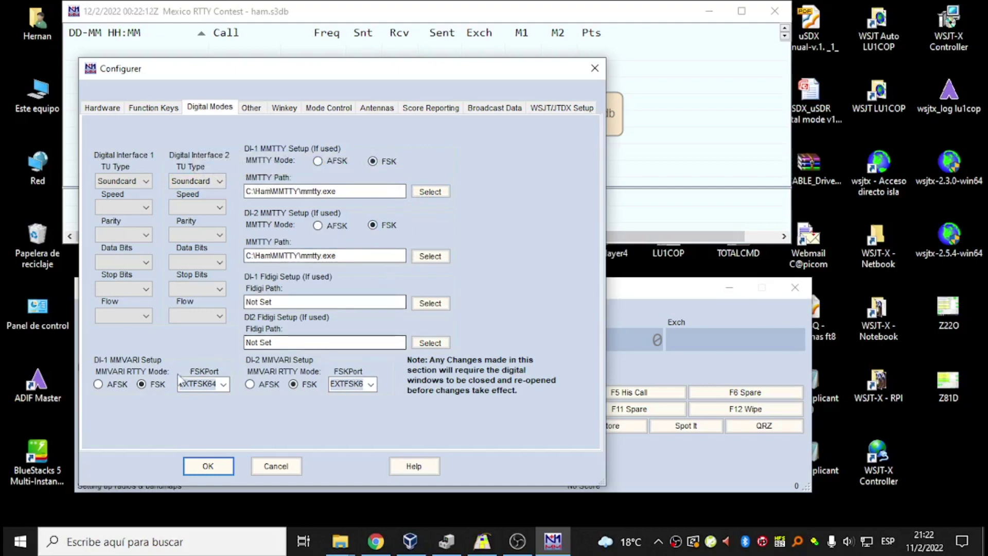
pyautogui.click(201, 387)
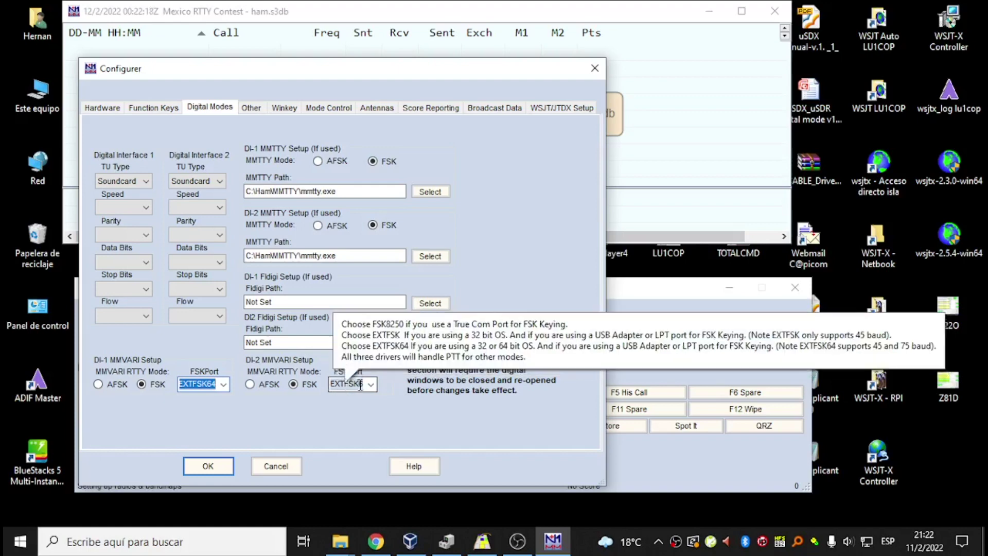
pyautogui.click(236, 463)
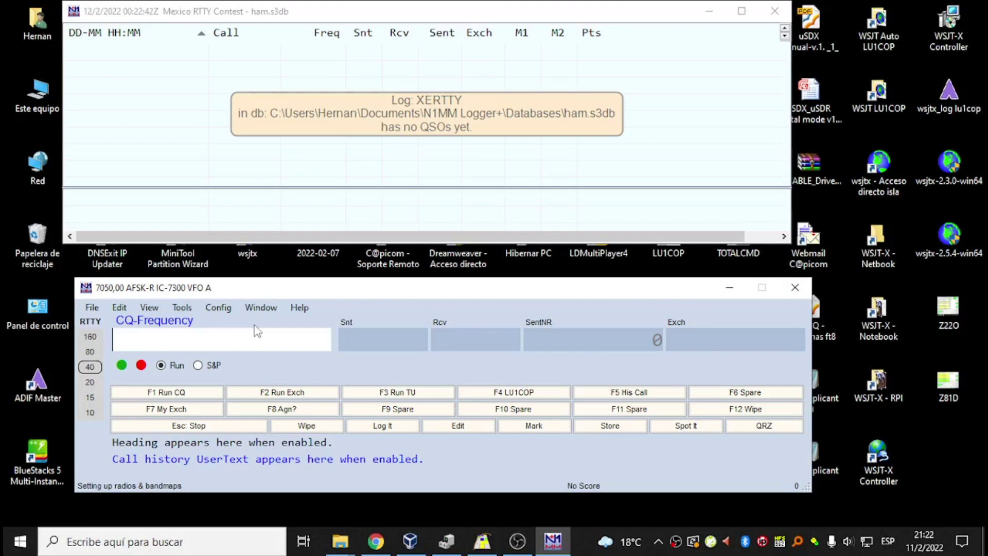
# Start a new log in the ham.s3db database and choose CQWPXRTTY (CQ WPX RTTY) as its log type.
pyautogui.click(92, 307)
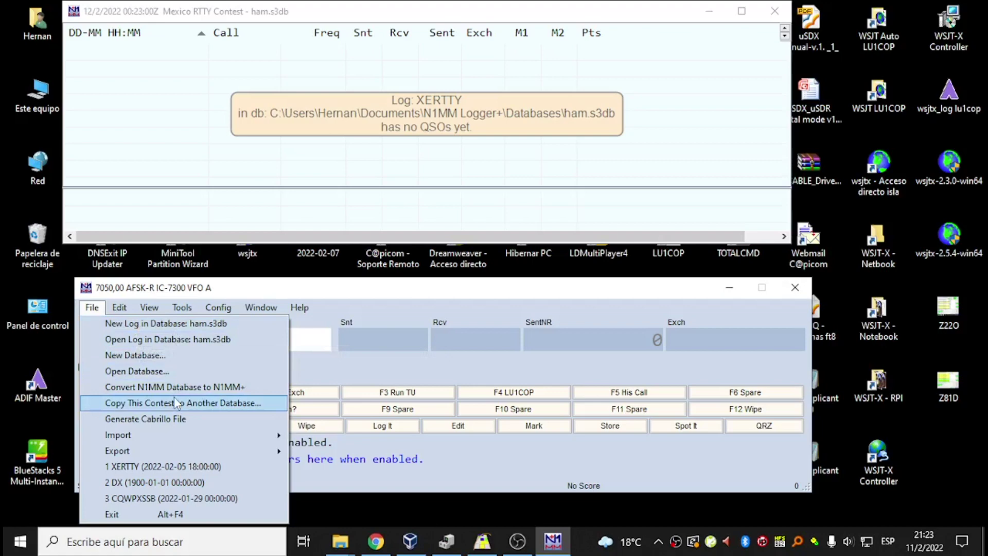
pyautogui.click(189, 325)
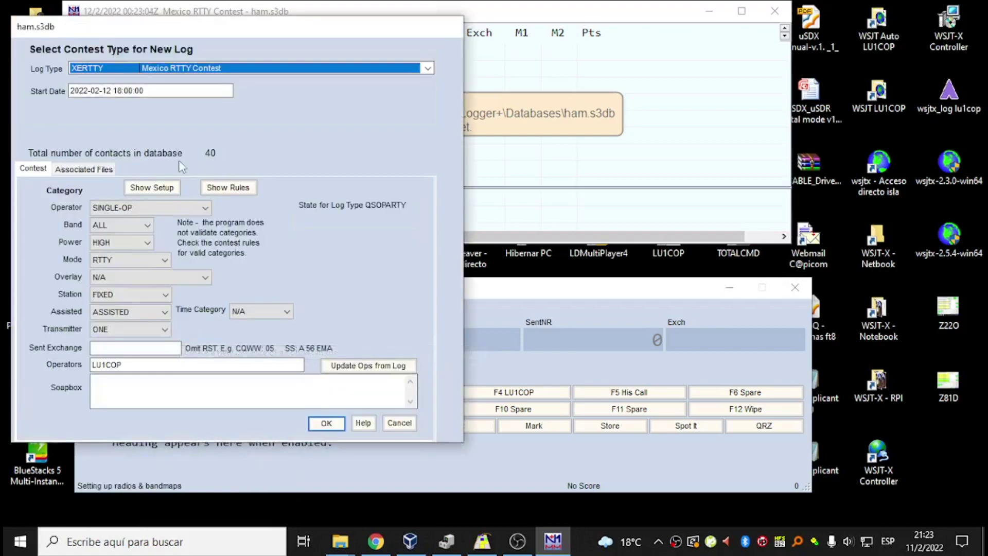
pyautogui.click(177, 69)
pyautogui.scroll(20, 206, 206)
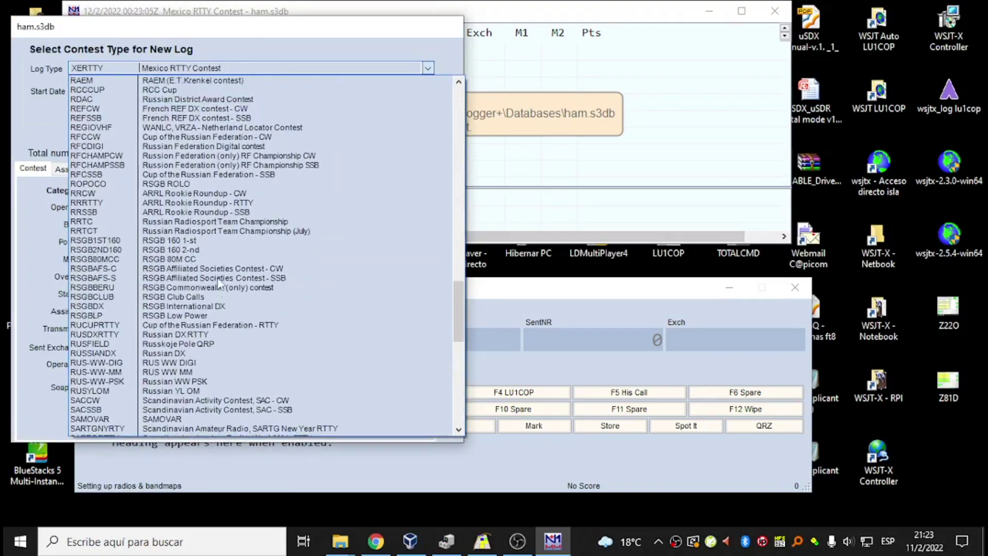
pyautogui.scroll(15, 227, 280)
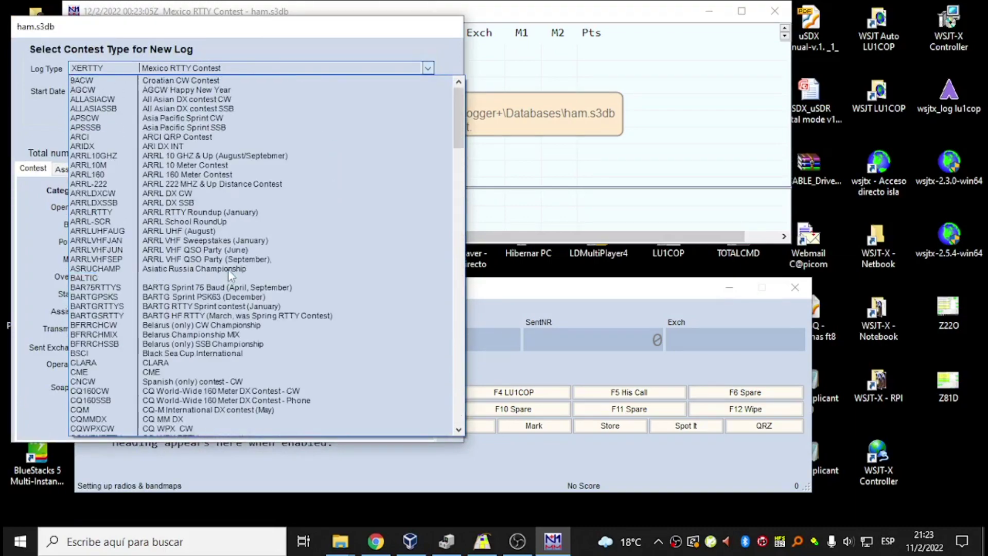
pyautogui.scroll(-5, 206, 309)
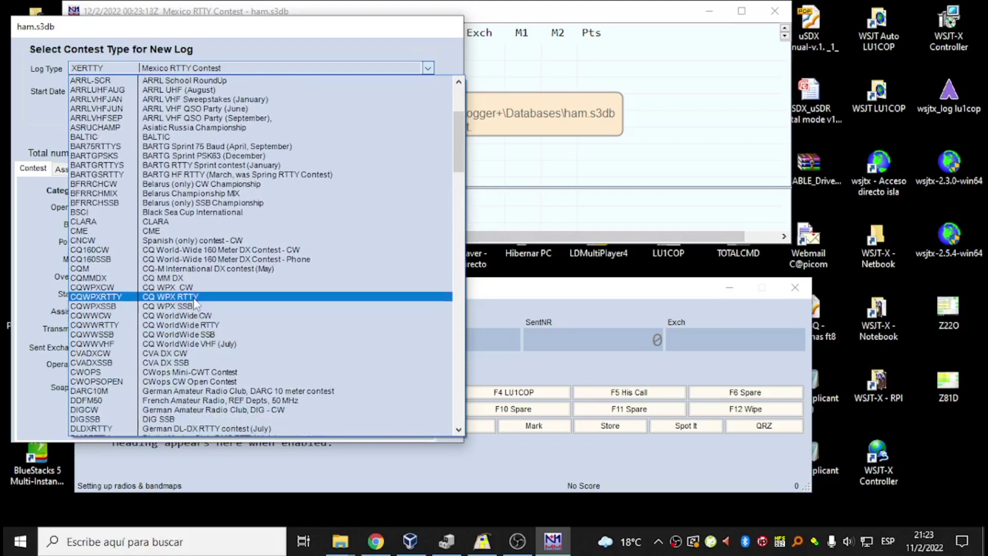
pyautogui.click(197, 298)
# Keep the new log's operator category at SINGLE-OP and band at ALL, and set the power category to LOW.
pyautogui.click(155, 208)
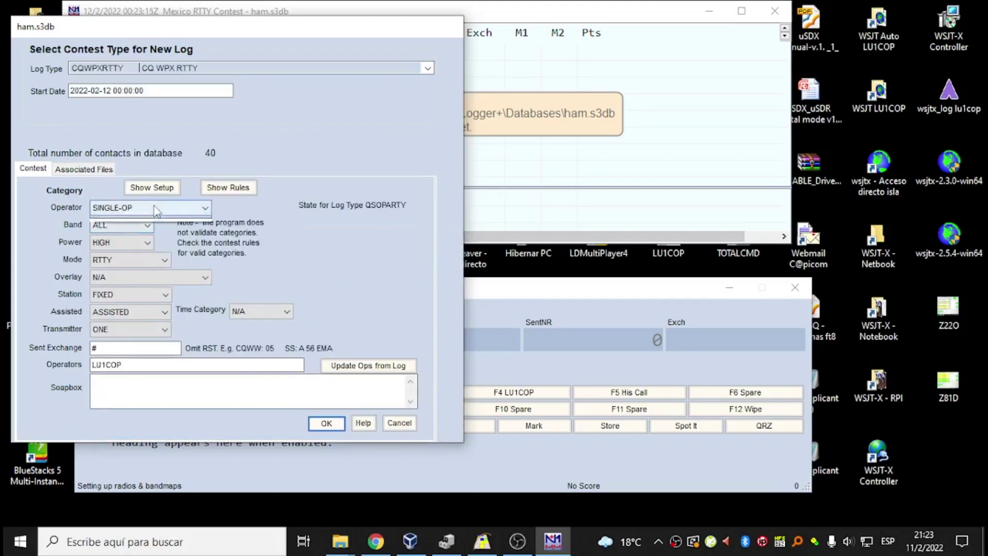
pyautogui.click(154, 208)
pyautogui.click(114, 225)
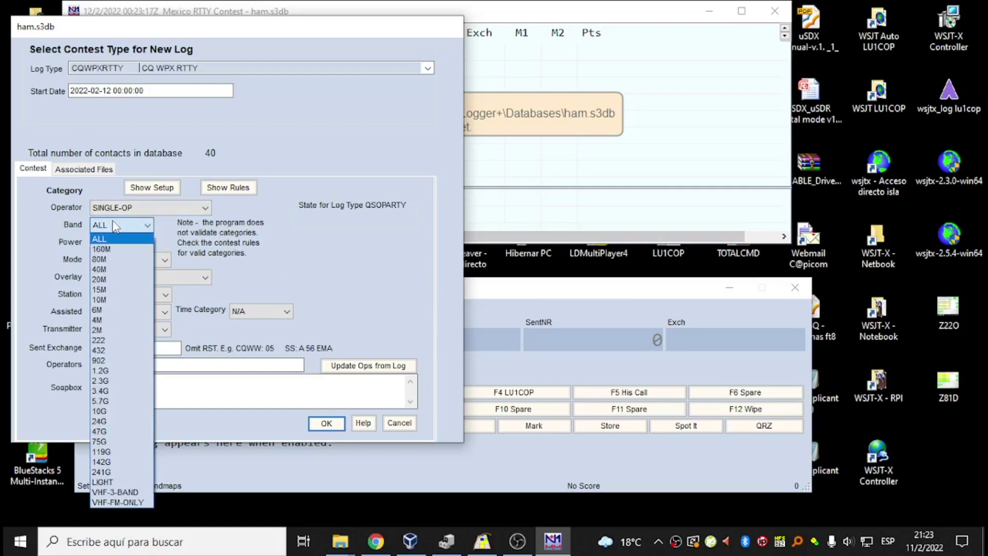
pyautogui.click(116, 227)
pyautogui.click(116, 243)
pyautogui.click(129, 267)
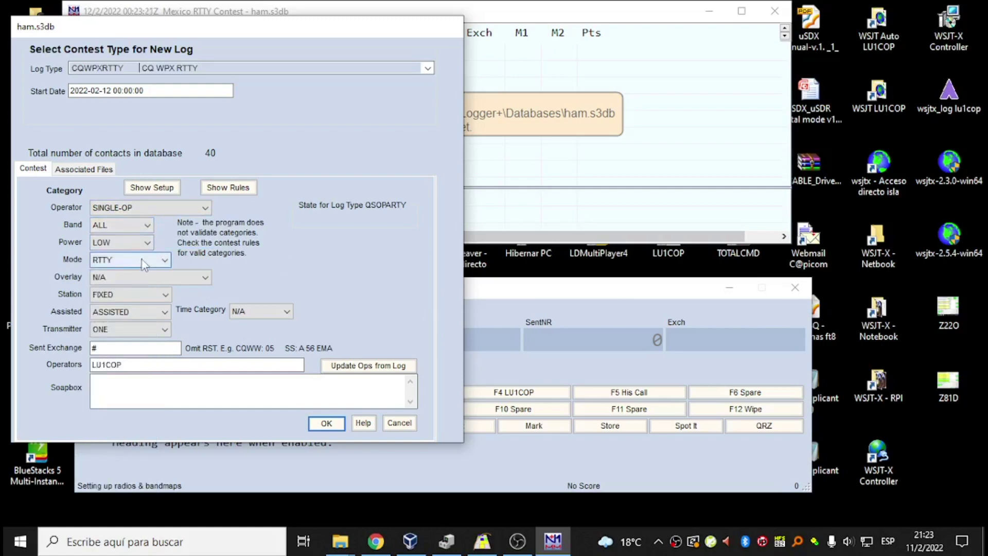
# Leave the overlay category at N/A and set the assisted category to NON-ASSISTED.
pyautogui.click(146, 277)
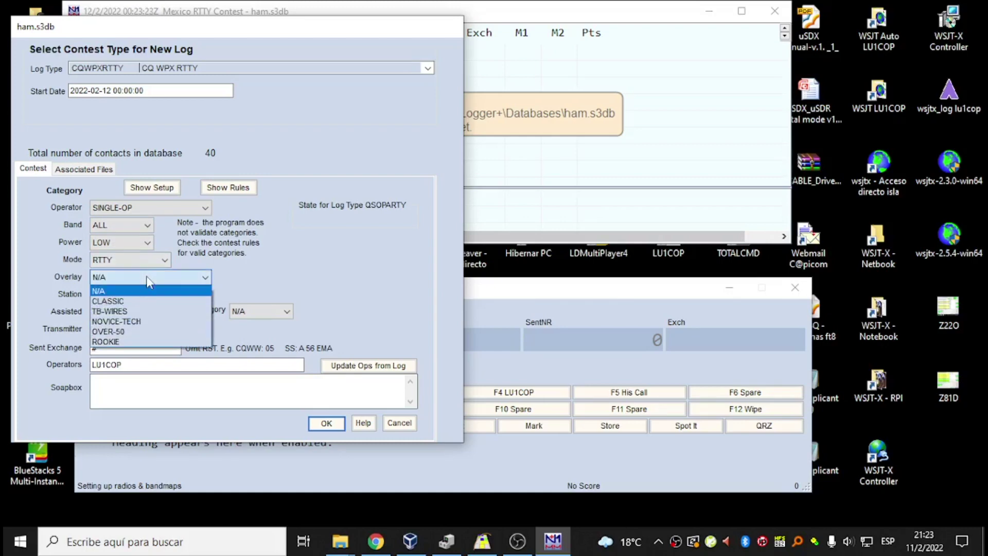
pyautogui.click(137, 291)
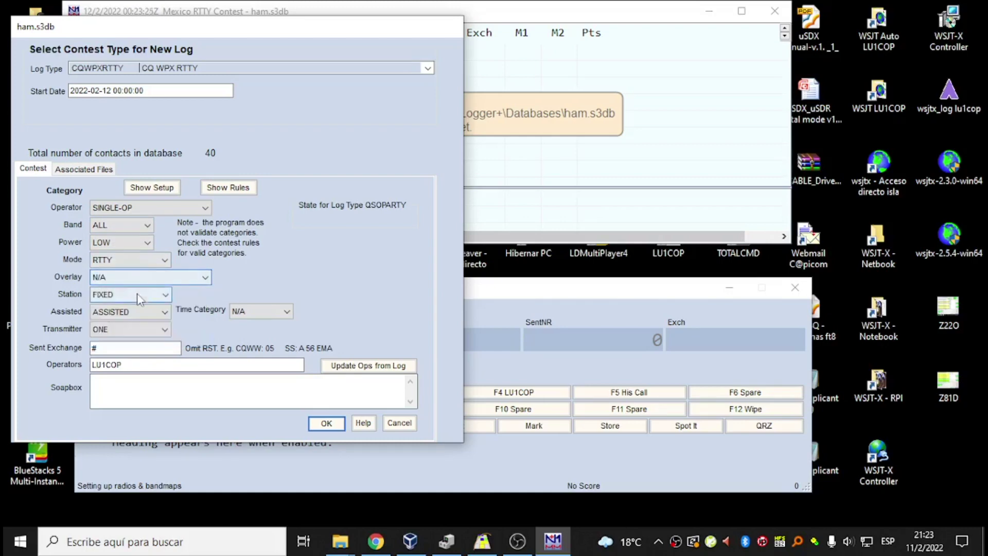
pyautogui.click(131, 310)
pyautogui.click(135, 326)
pyautogui.click(135, 312)
pyautogui.click(139, 336)
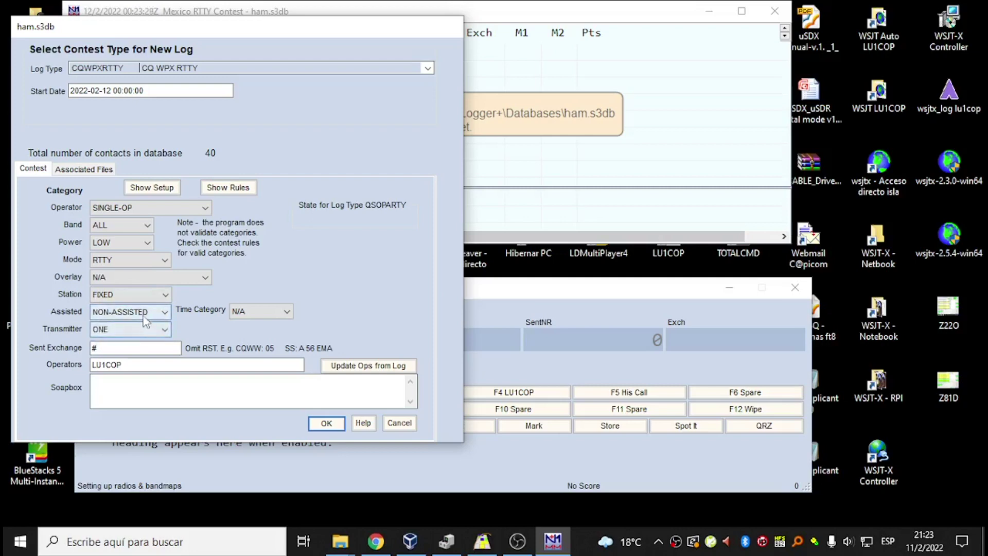
# Keep the transmitter category at ONE and create the CQ WPX RTTY log.
pyautogui.click(121, 332)
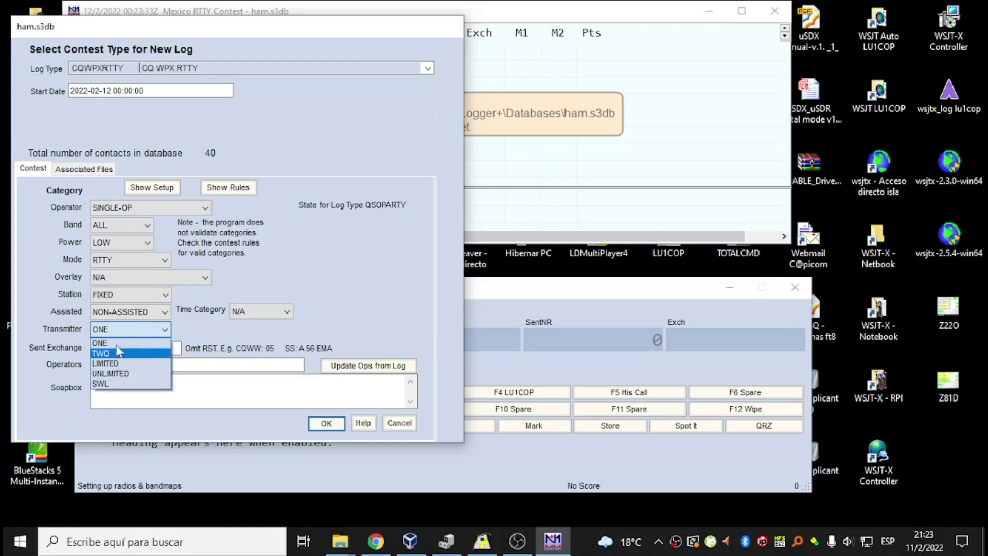
pyautogui.click(103, 342)
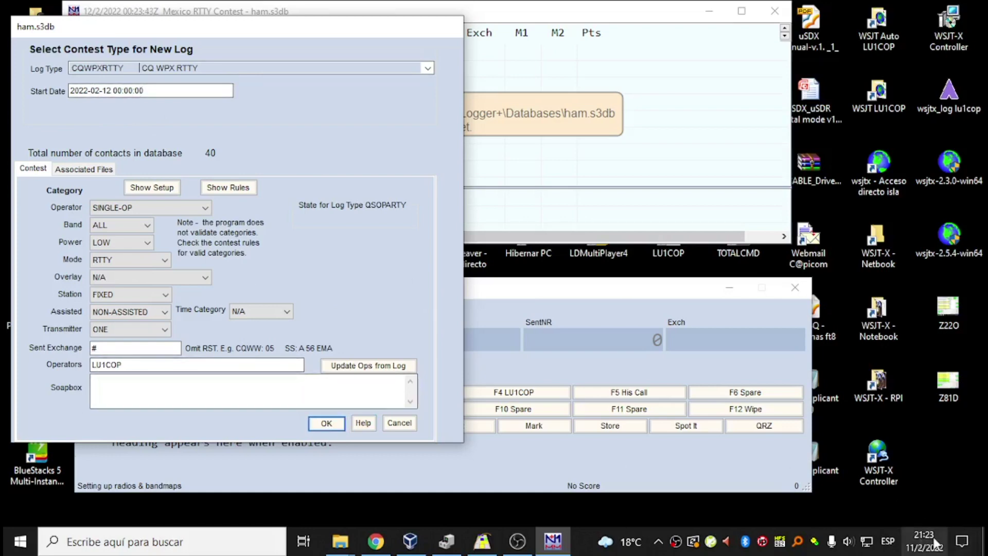
pyautogui.click(327, 423)
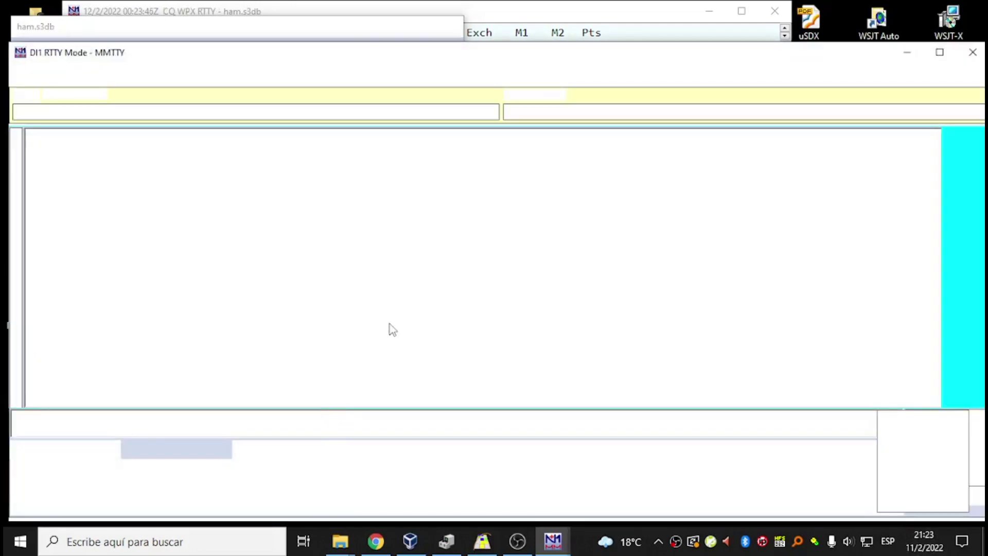